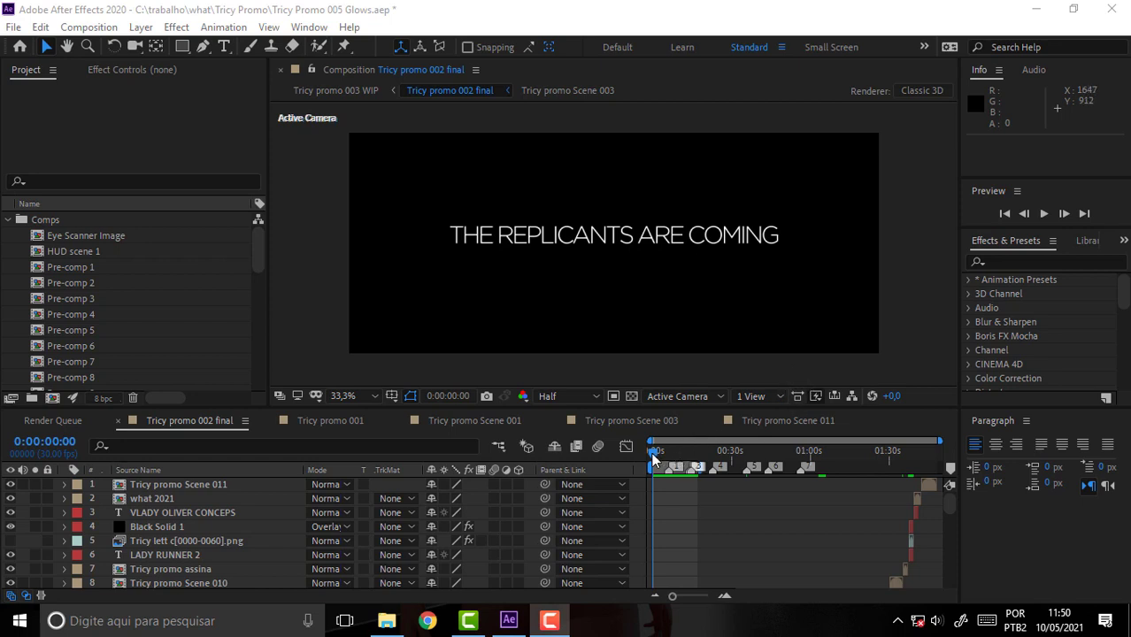
Scrub Tricy promo 002 final to the 3D room shot and preview it, stopping near 13 seconds
left_click_drag(652, 452, 627, 455)
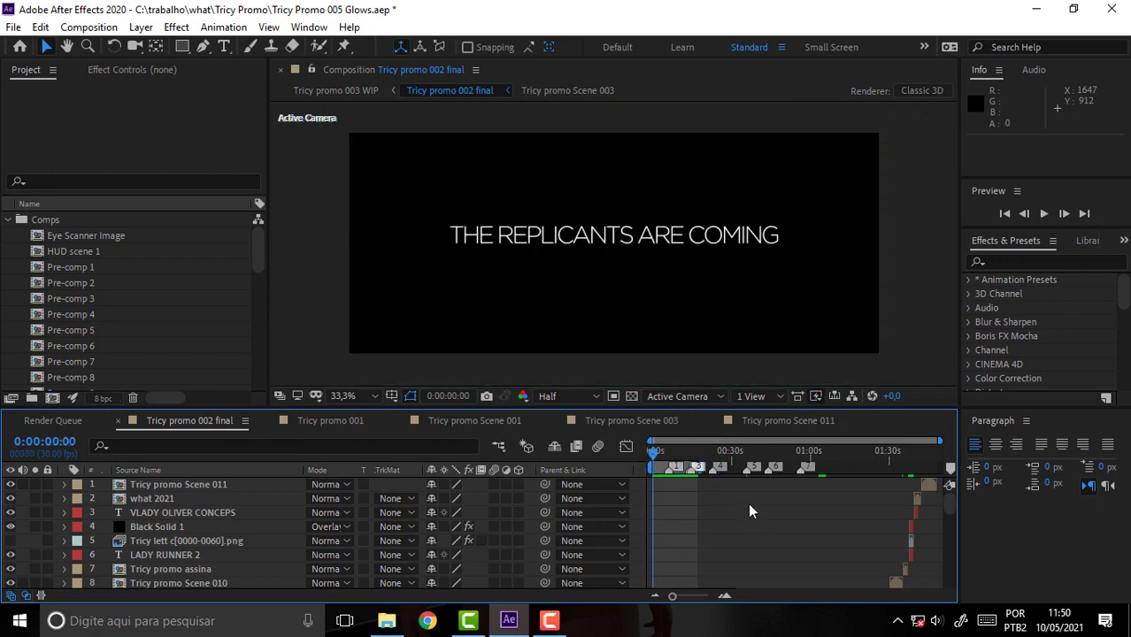
mouse_move(654, 457)
left_mouse_down()
mouse_move(668, 461)
mouse_move(644, 457)
left_mouse_up()
key("space")
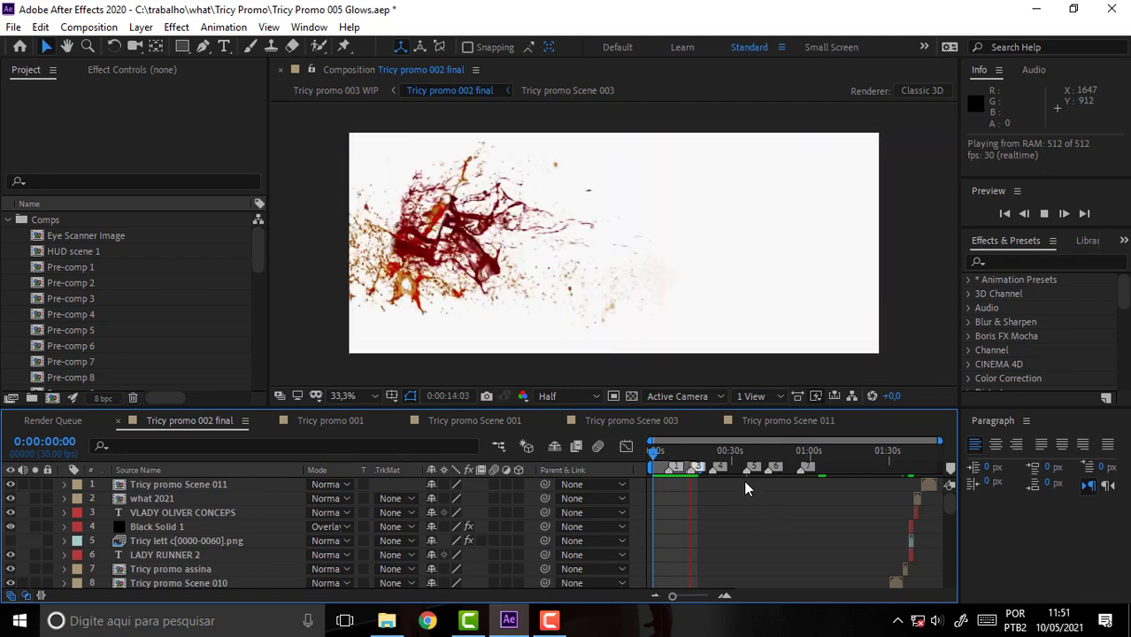
mouse_move(716, 451)
left_mouse_down()
mouse_move(657, 459)
mouse_move(696, 465)
mouse_move(676, 468)
left_mouse_up()
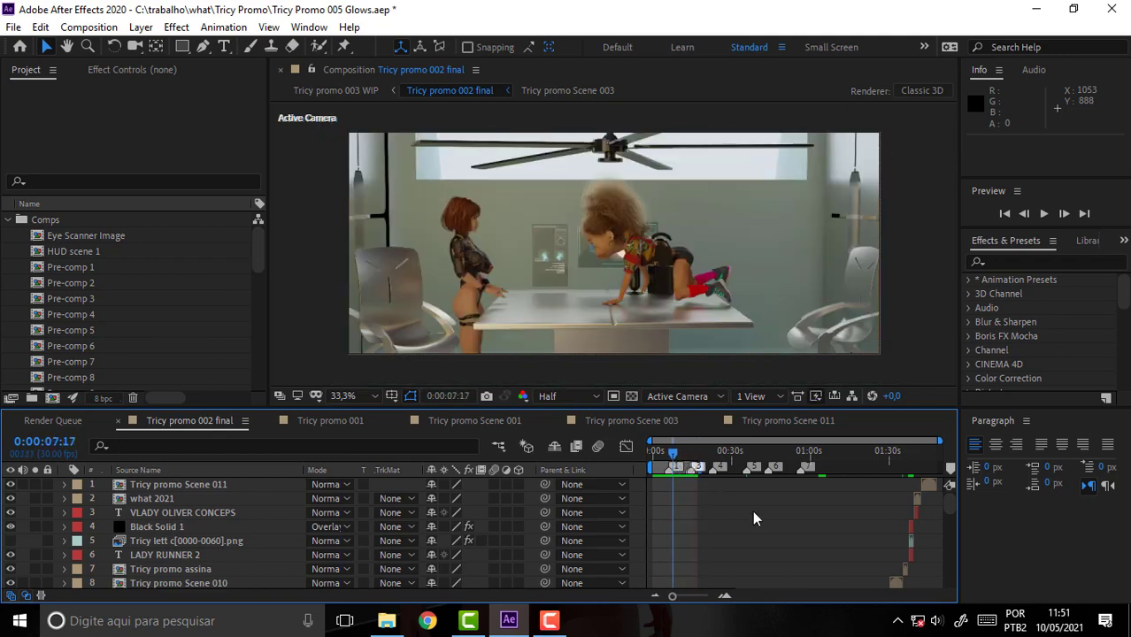
key("space")
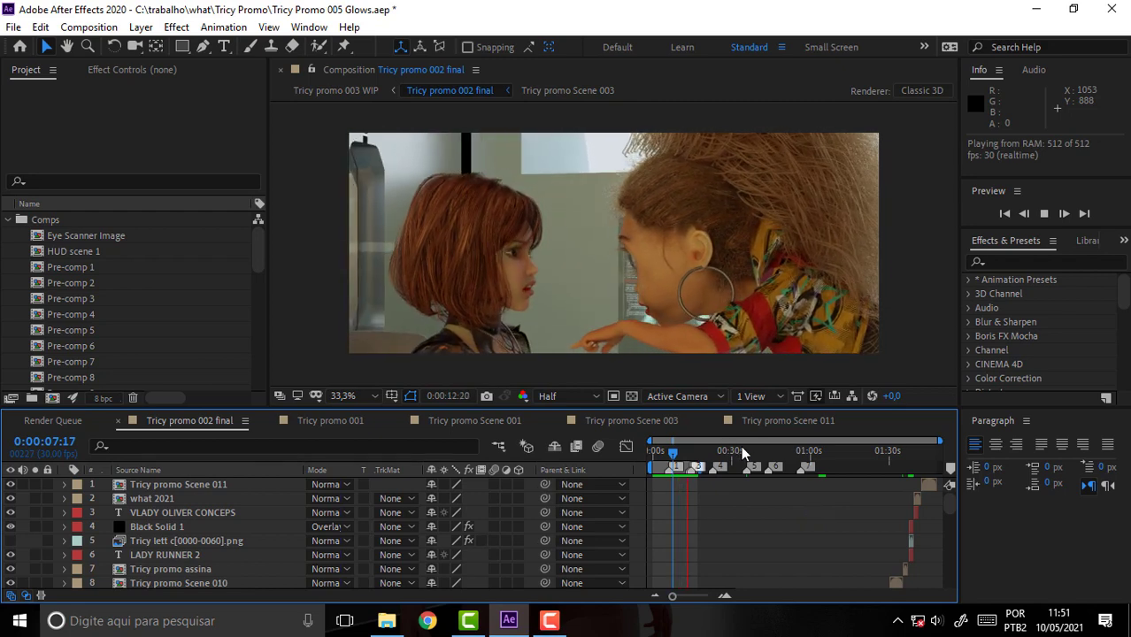
key("space")
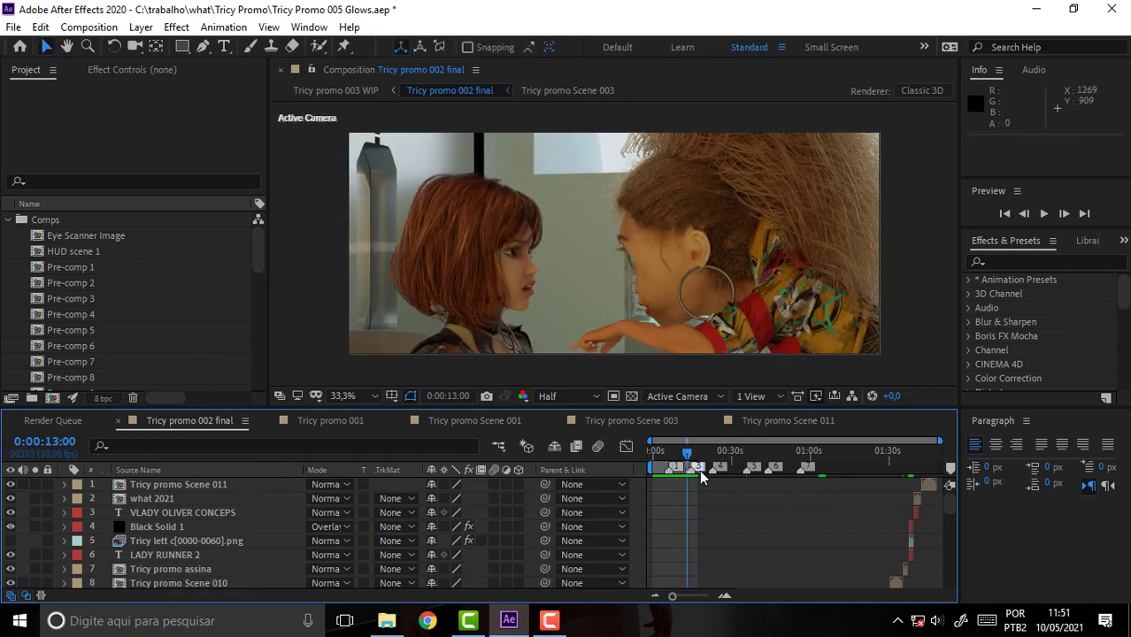
Preview from the start, stop at the 11-second close-up, then move to 12 seconds
left_click_drag(690, 452, 685, 469)
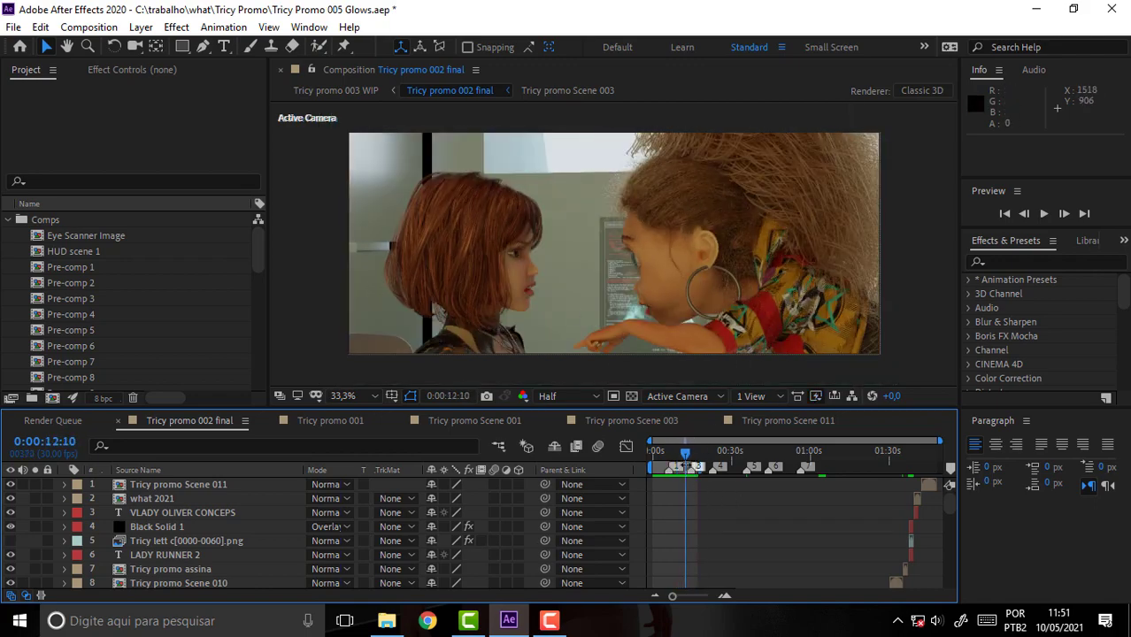
left_click_drag(686, 455, 634, 452)
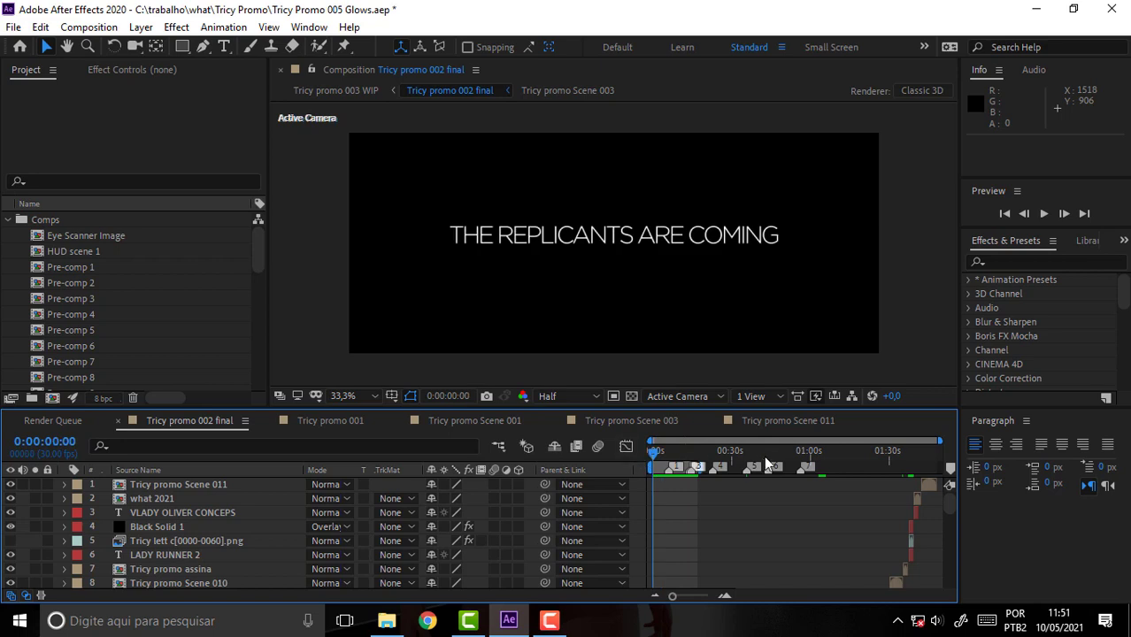
key("space")
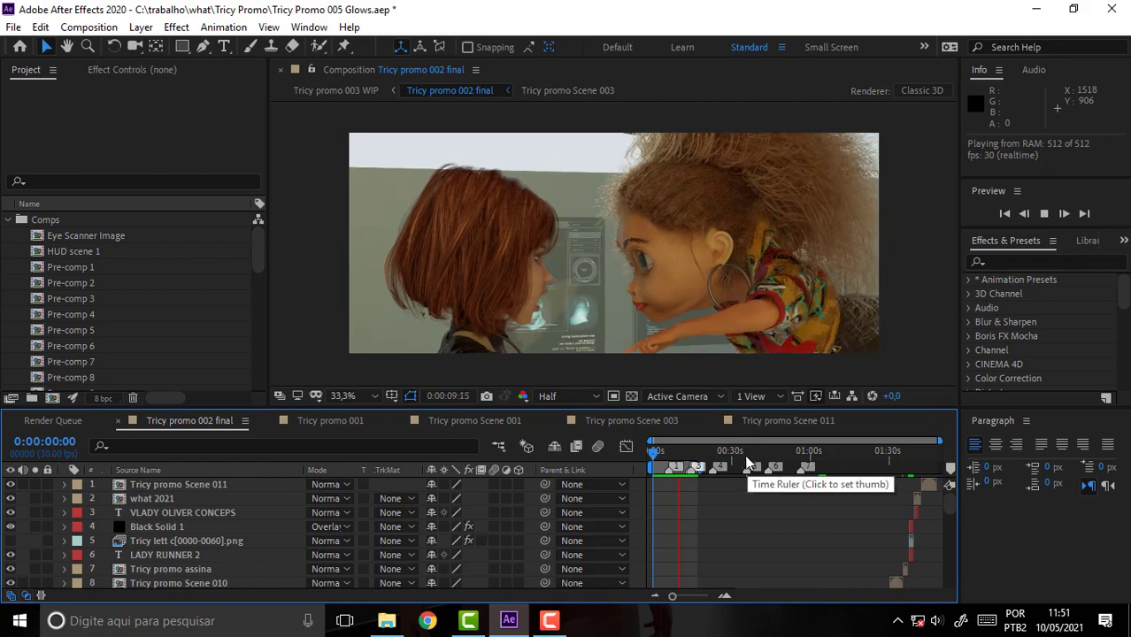
left_click(683, 453)
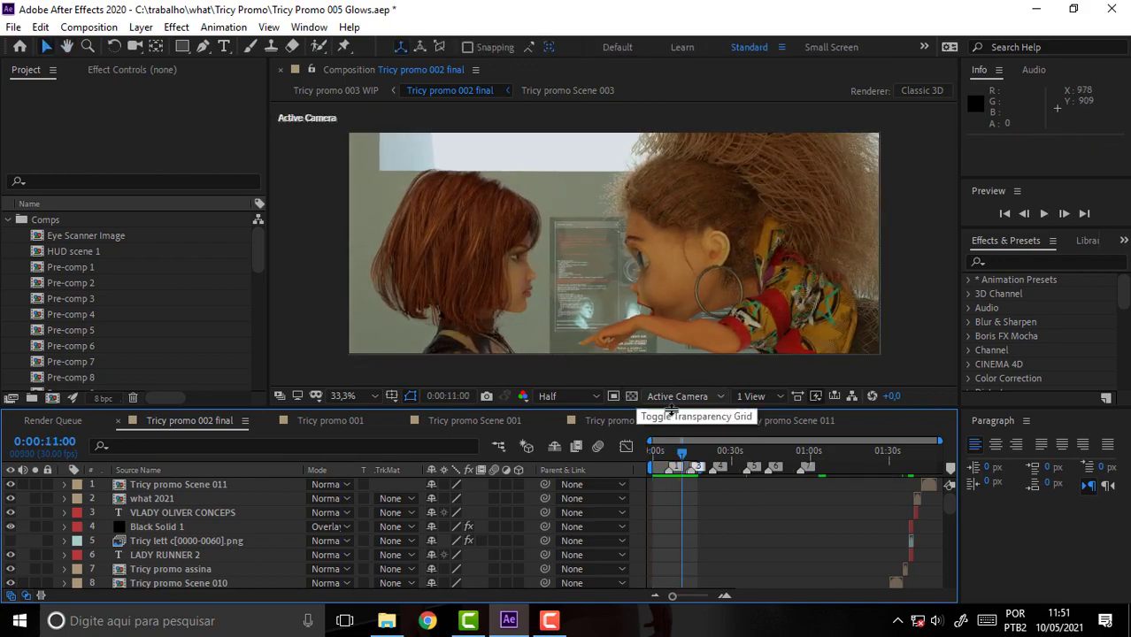
mouse_move(683, 457)
left_mouse_down()
mouse_move(689, 466)
mouse_move(671, 467)
left_mouse_up()
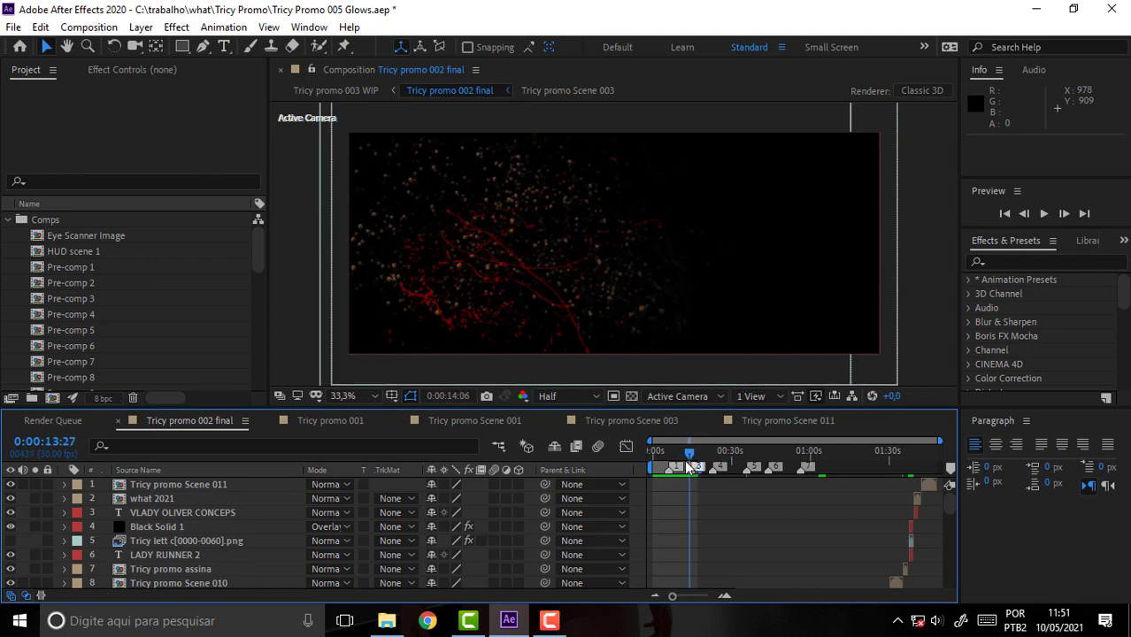
Replay and stop on the close-up, then rewind to the wide table shot and play into it again
key("space")
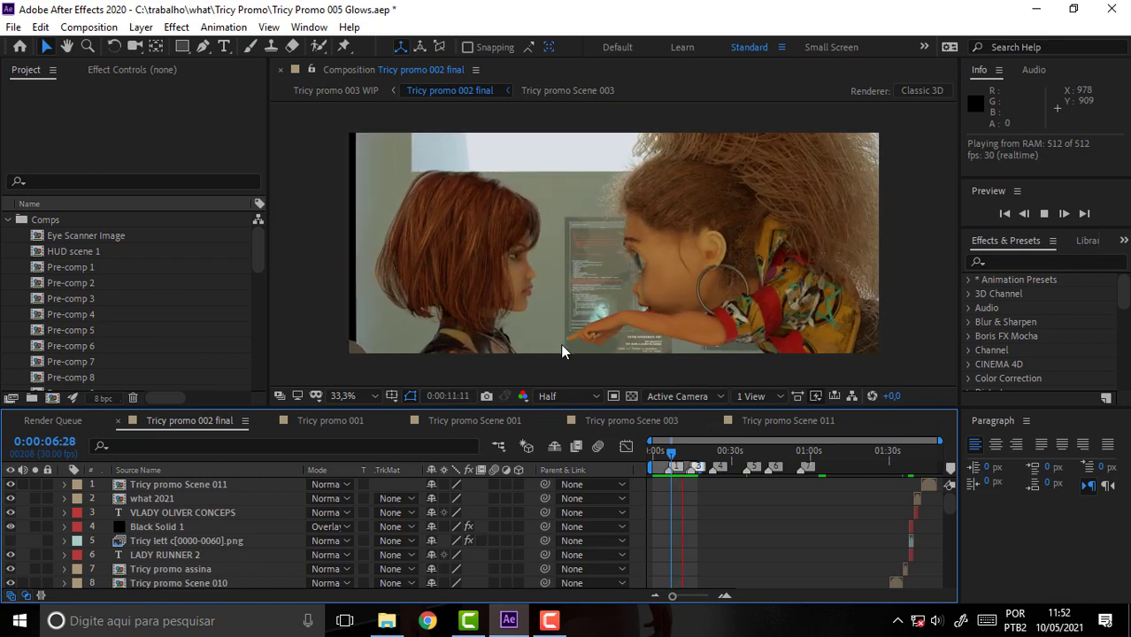
key("space")
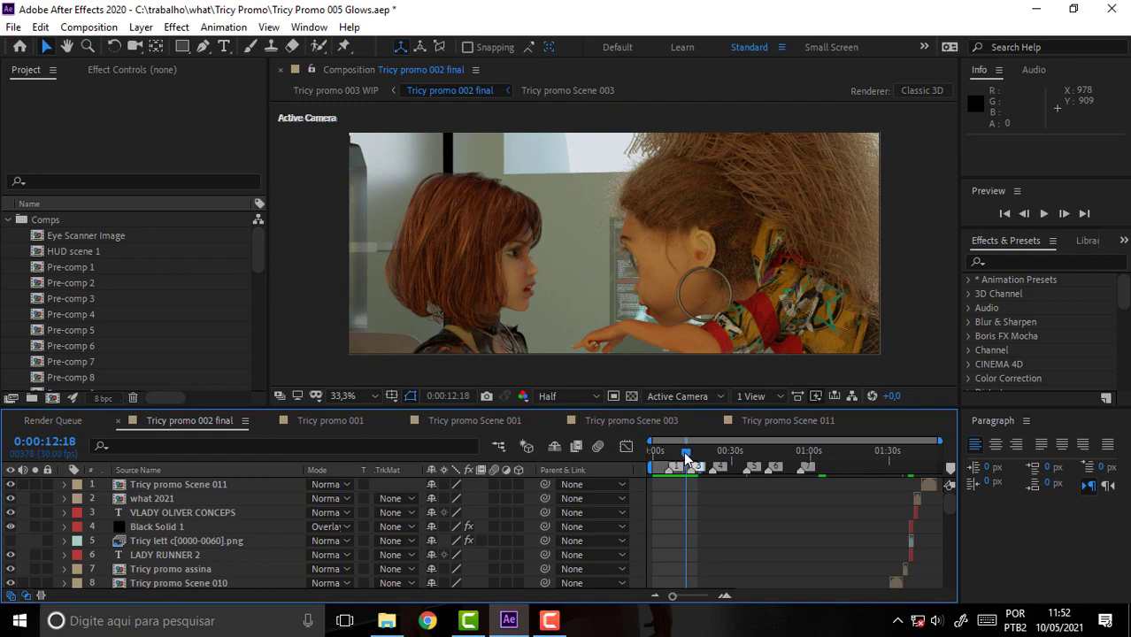
mouse_move(686, 458)
left_mouse_down()
mouse_move(678, 462)
mouse_move(695, 466)
mouse_move(681, 461)
left_mouse_up()
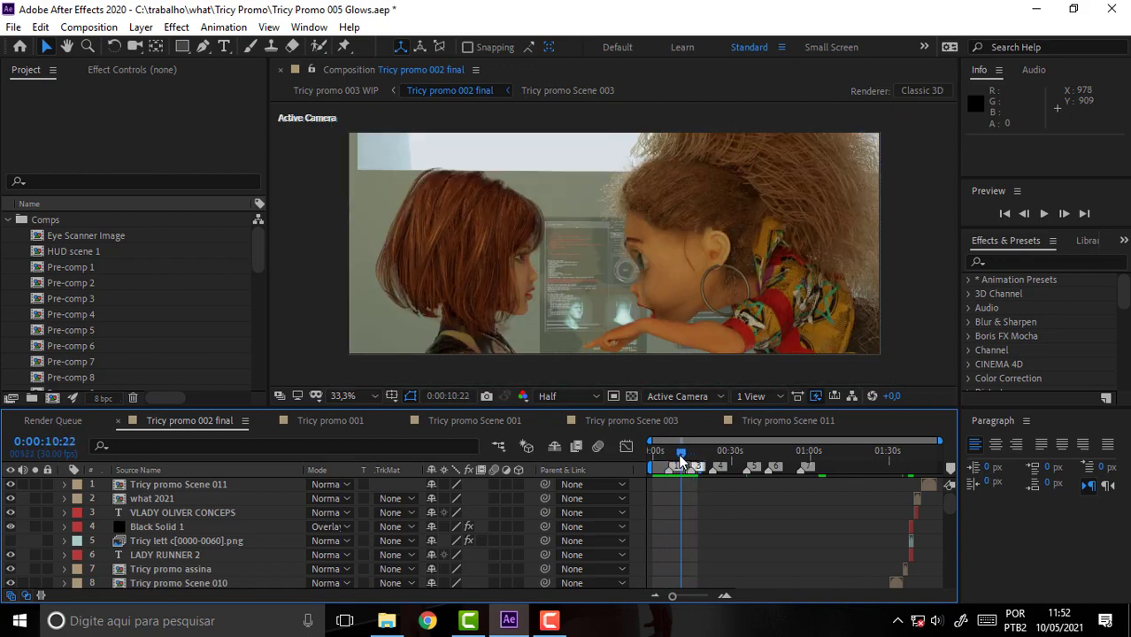
left_click_drag(681, 456, 678, 456)
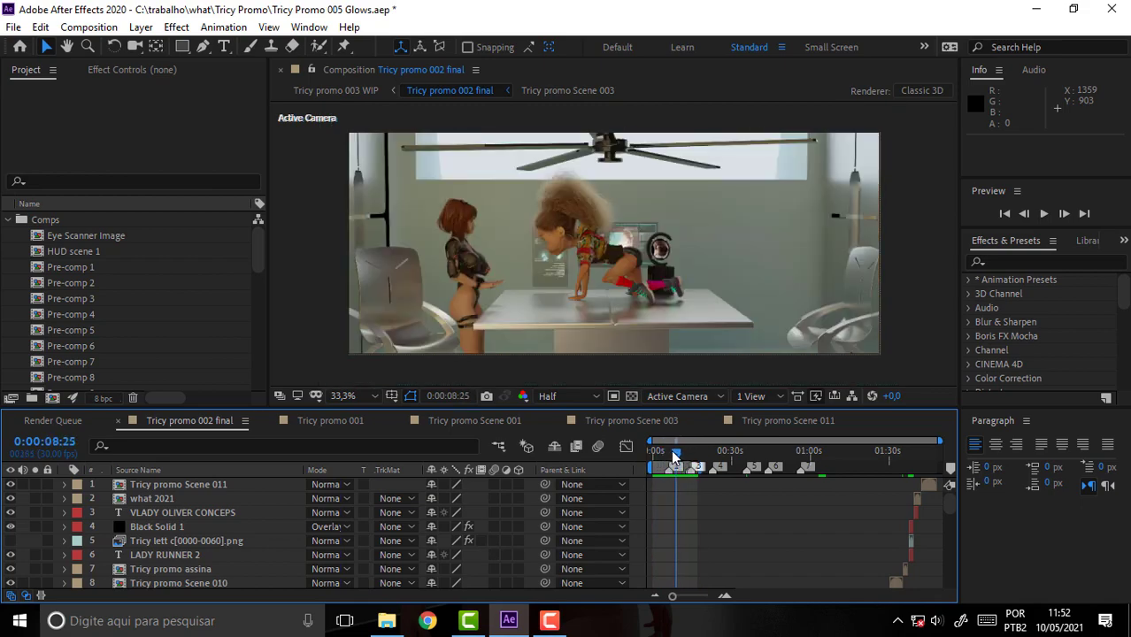
key("space")
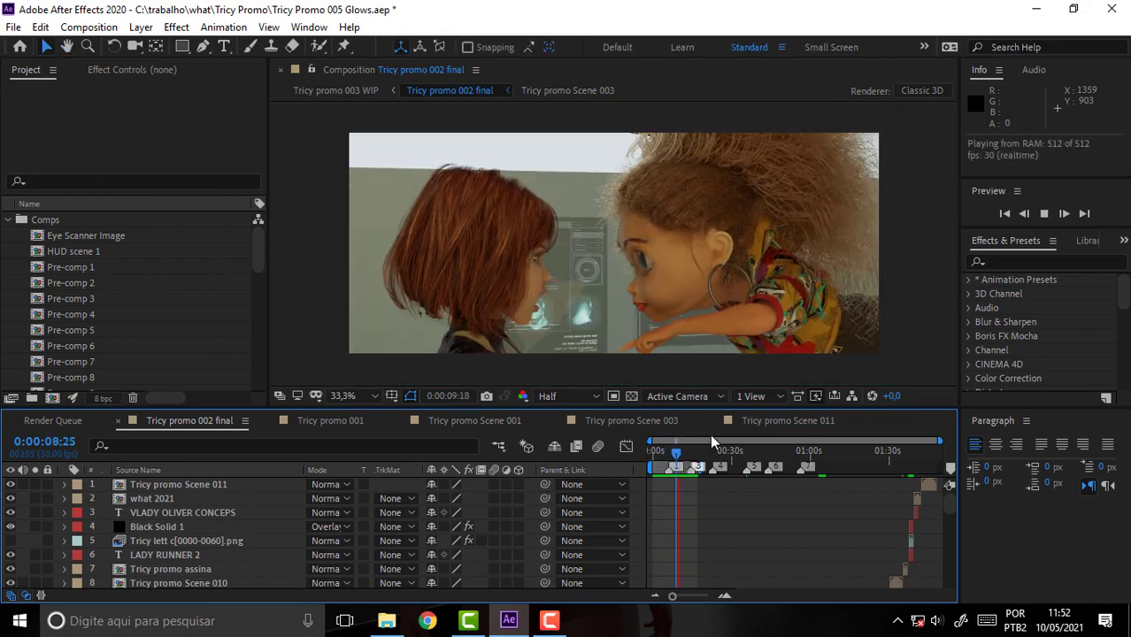
Stop near 11 seconds, then scrub between the LADY RUNNER title, 12-second close-up, particle shot and table scene
key("space")
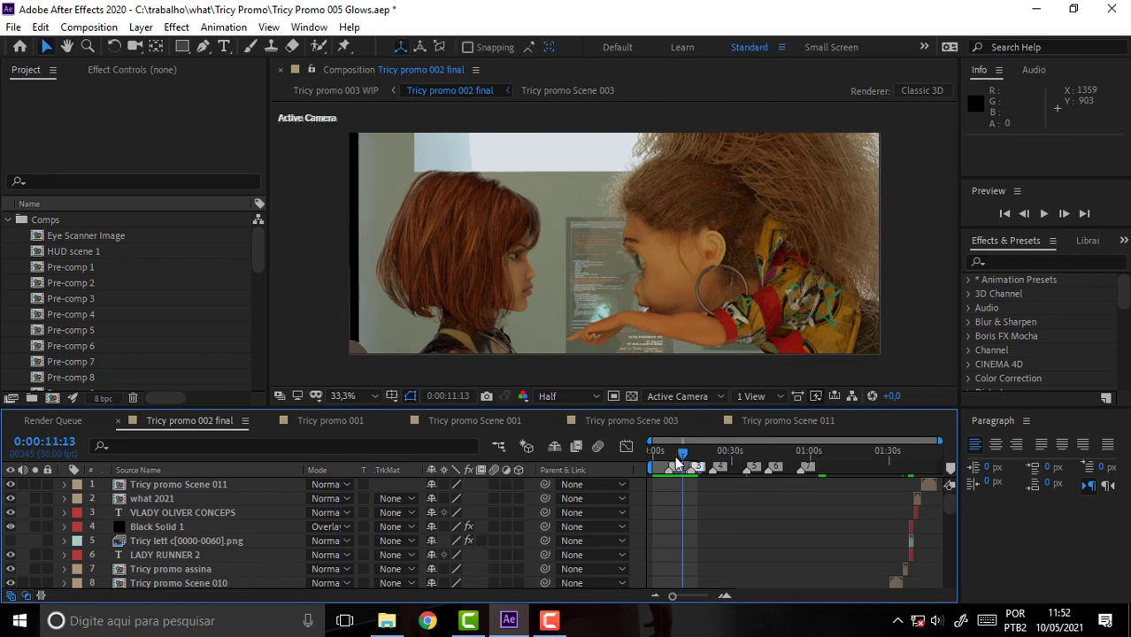
left_click(668, 457)
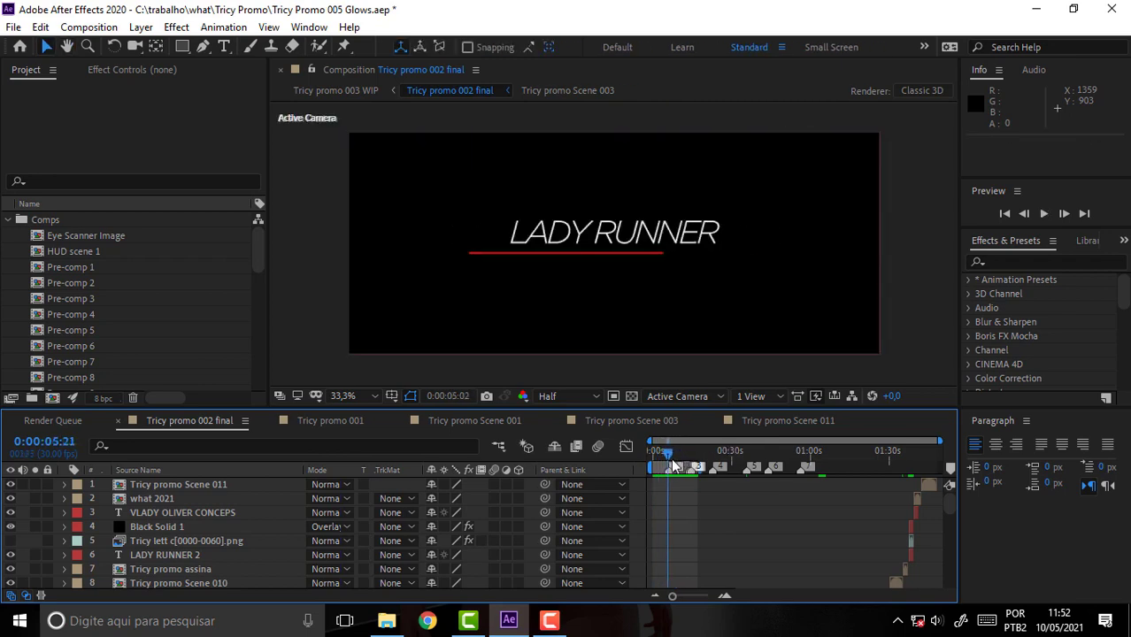
left_click(685, 459)
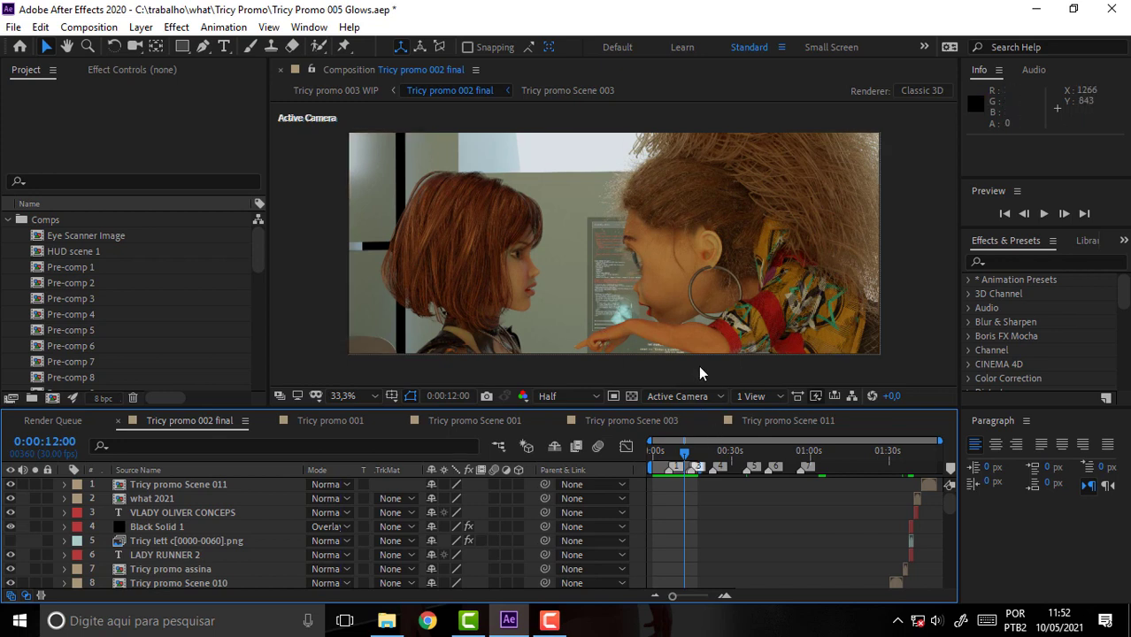
mouse_move(685, 454)
left_mouse_down()
mouse_move(694, 455)
mouse_move(682, 453)
left_mouse_up()
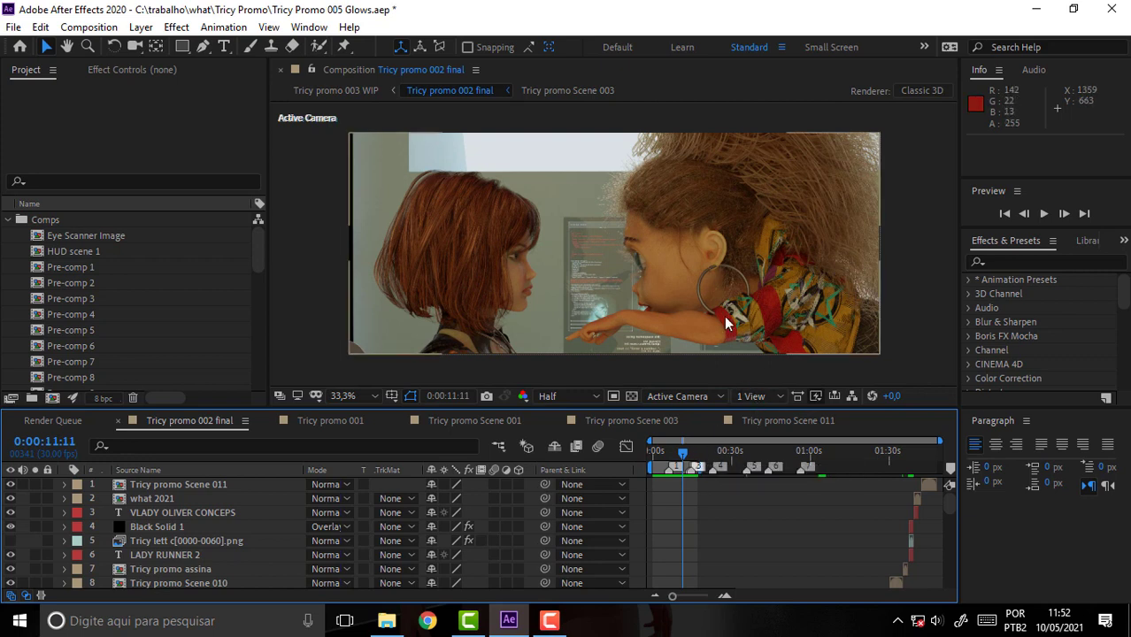
mouse_move(692, 455)
left_mouse_down()
mouse_move(677, 455)
mouse_move(687, 466)
left_mouse_up()
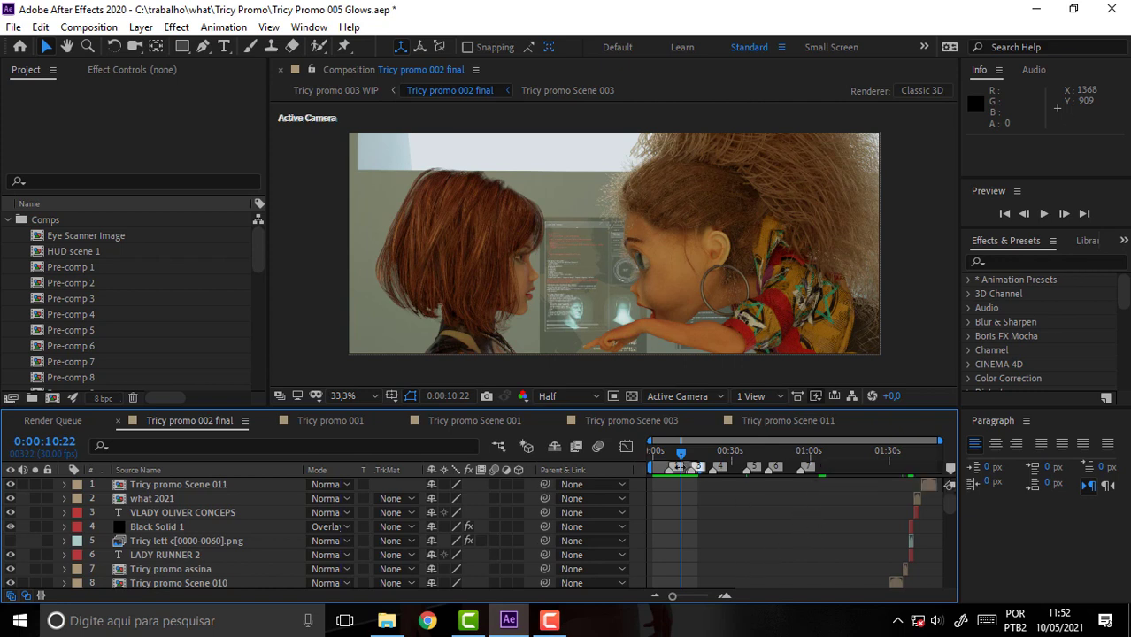
left_click_drag(683, 458, 682, 477)
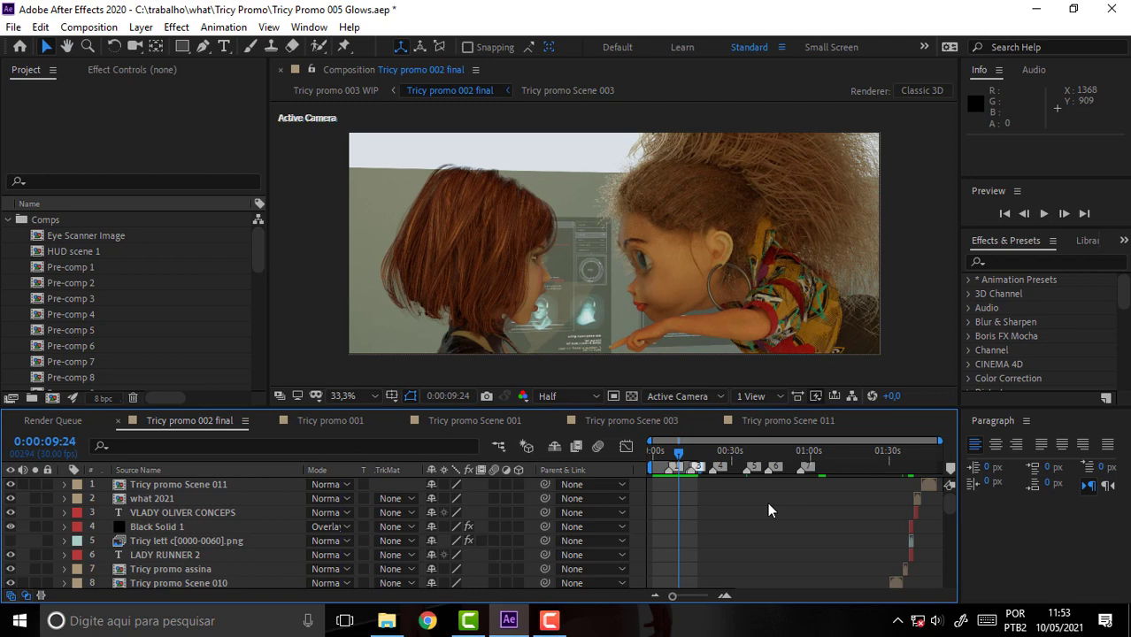
left_click_drag(679, 454, 680, 464)
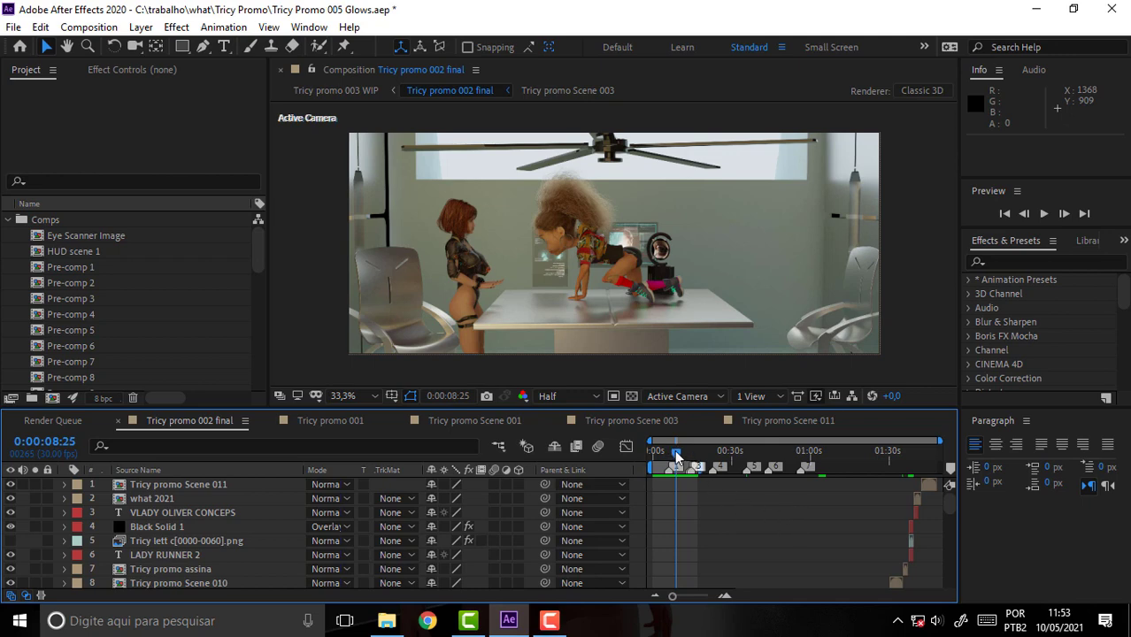
Scrub back and forth between the wide table shot and close-up, settling on 0:00:12:00
left_click_drag(675, 452, 680, 466)
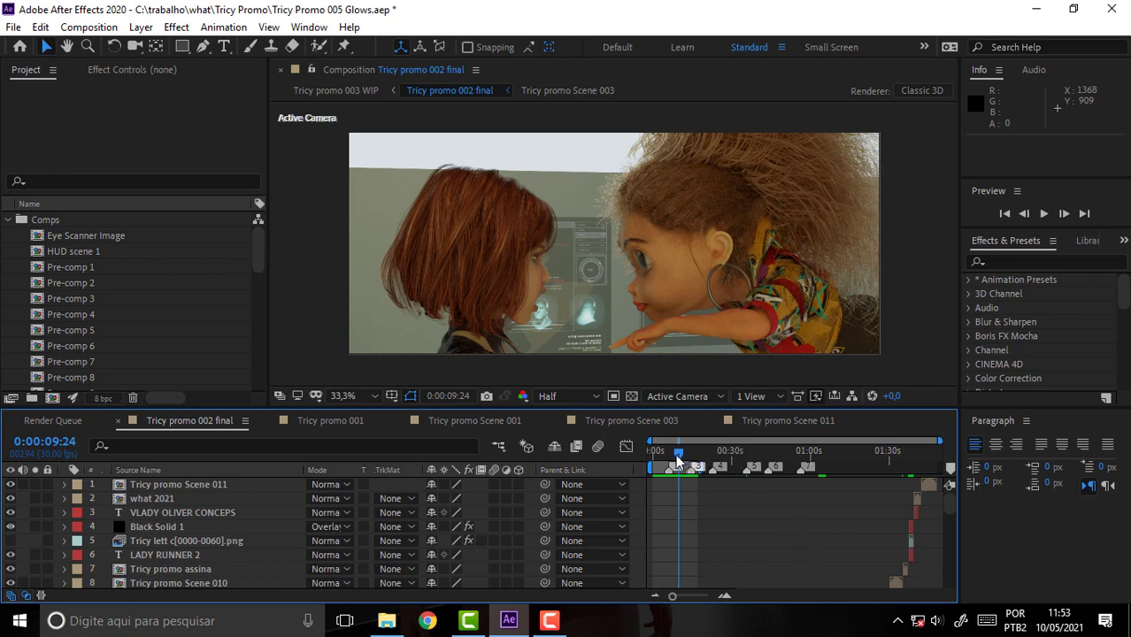
left_click_drag(677, 458, 682, 467)
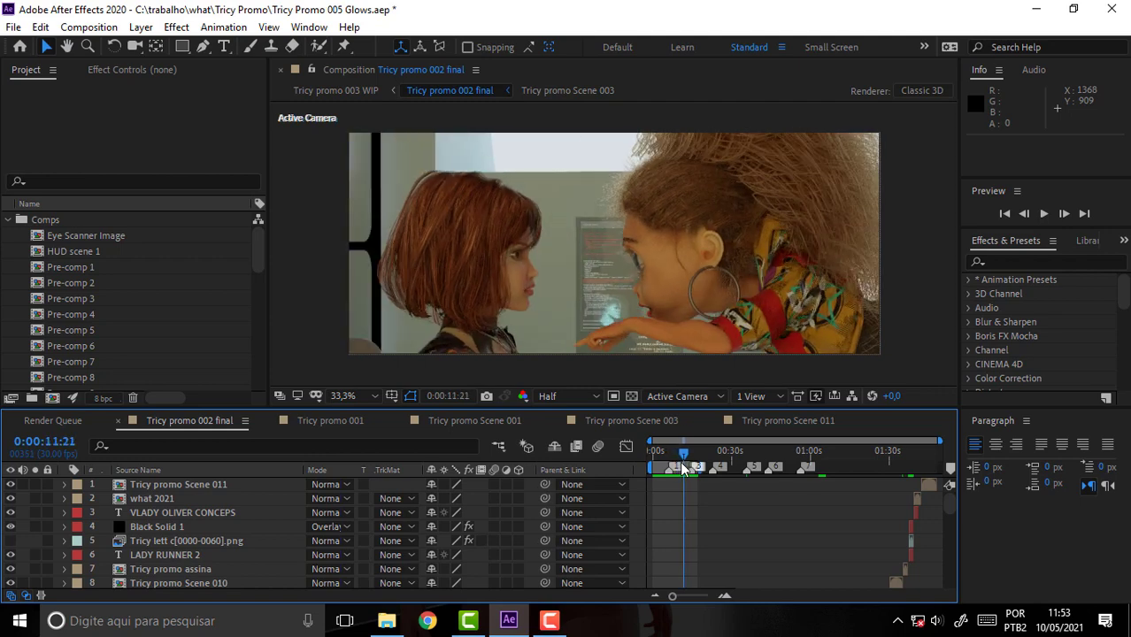
left_click_drag(682, 466, 677, 471)
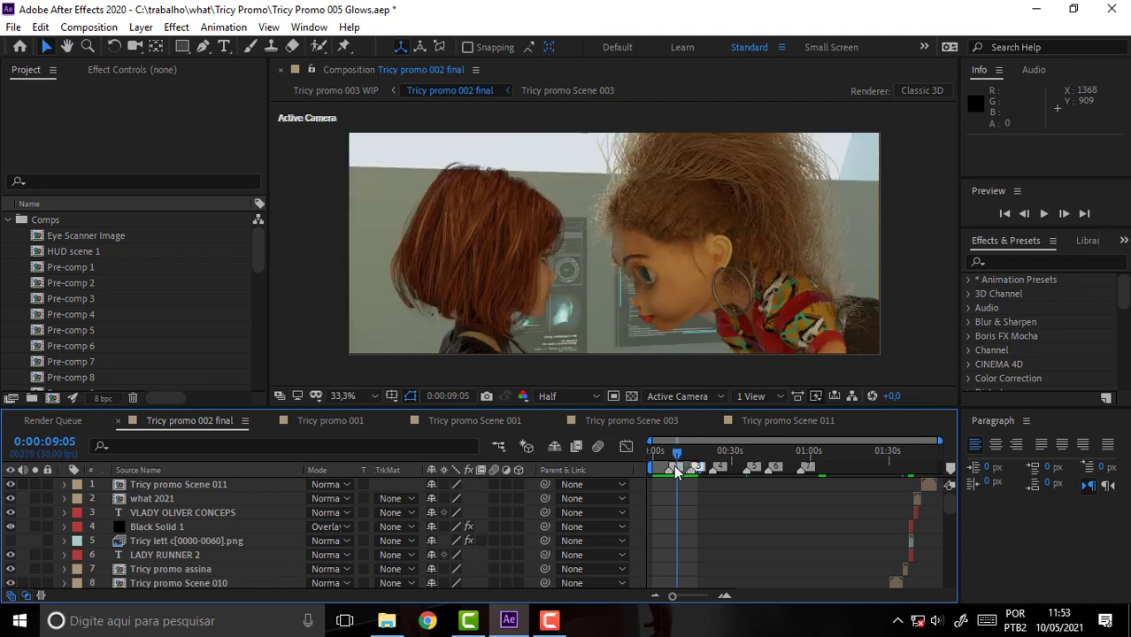
left_click_drag(678, 472, 685, 473)
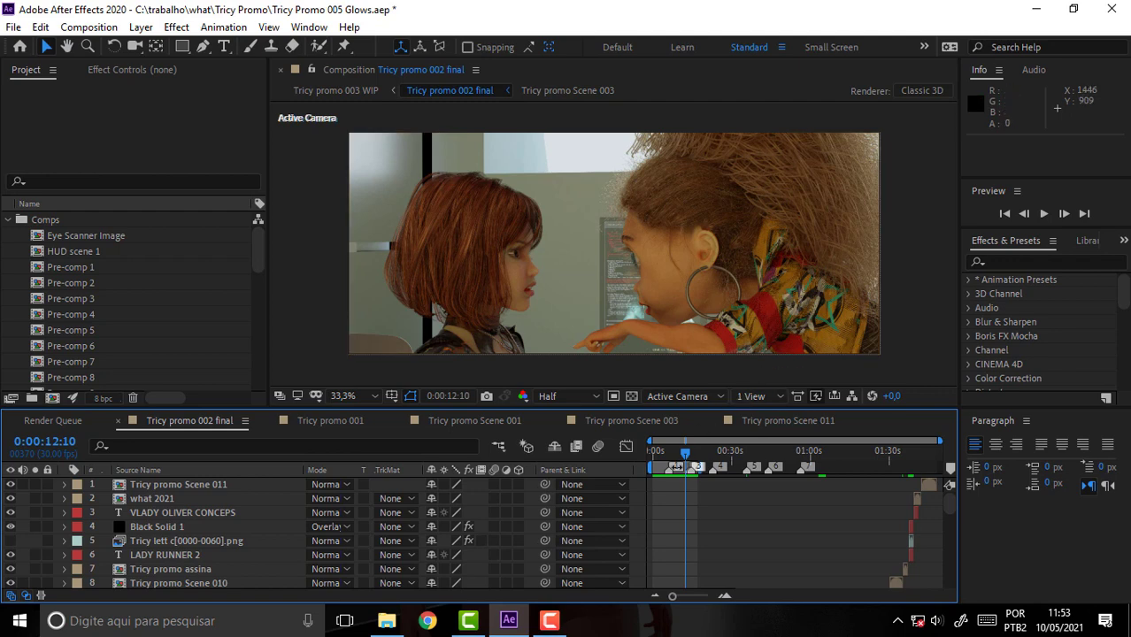
left_click_drag(683, 453, 681, 453)
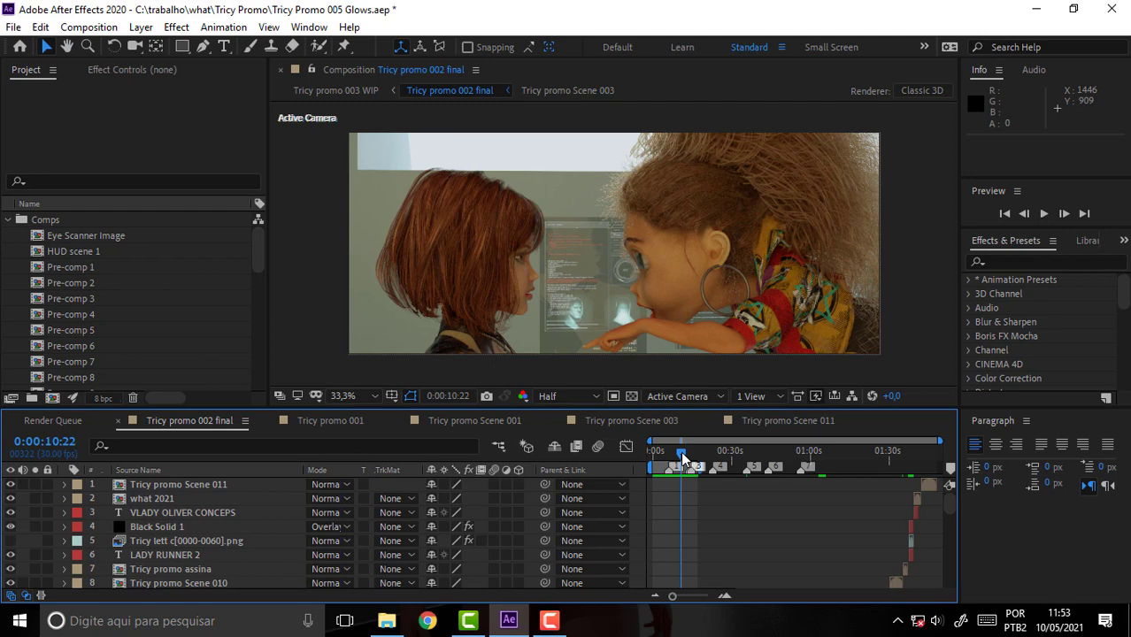
left_click_drag(682, 458, 693, 469)
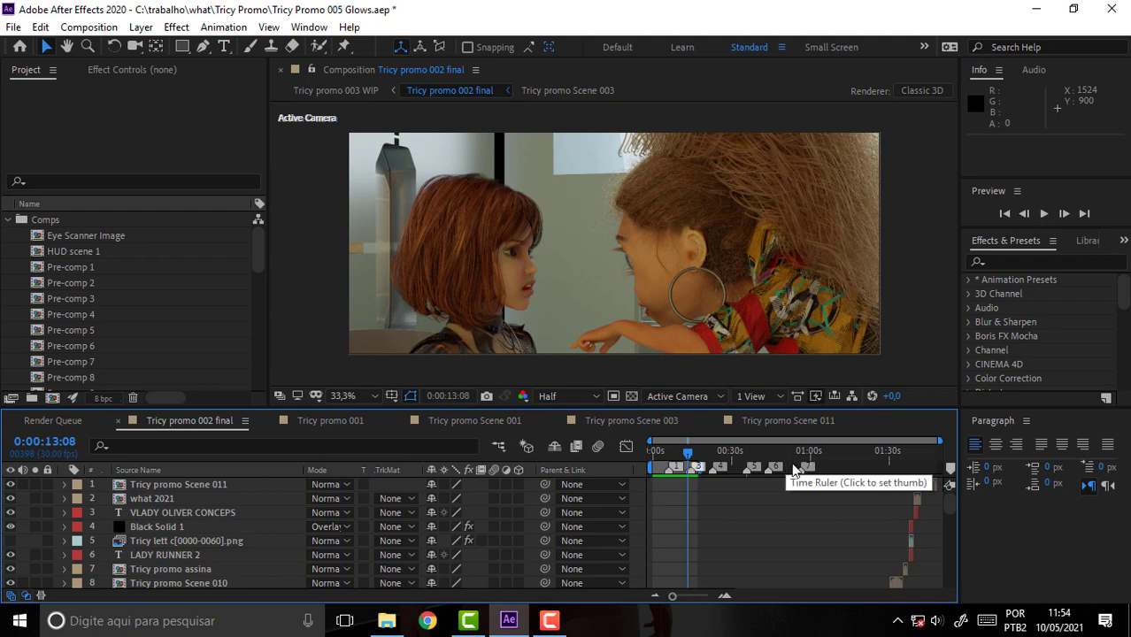
left_click(684, 460)
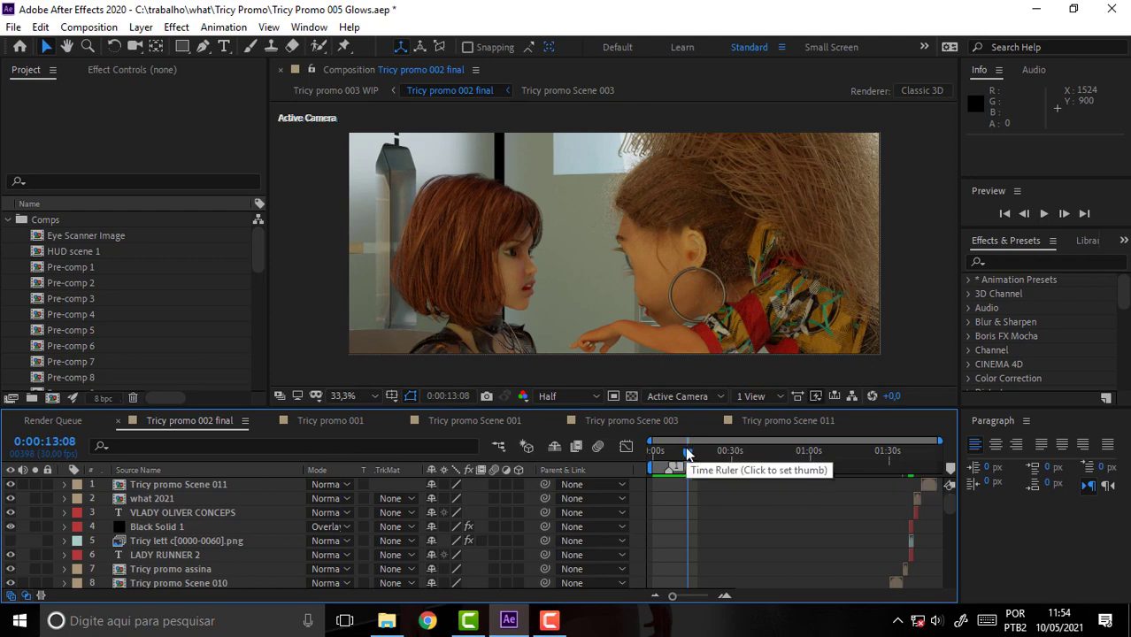
left_click_drag(684, 461, 684, 463)
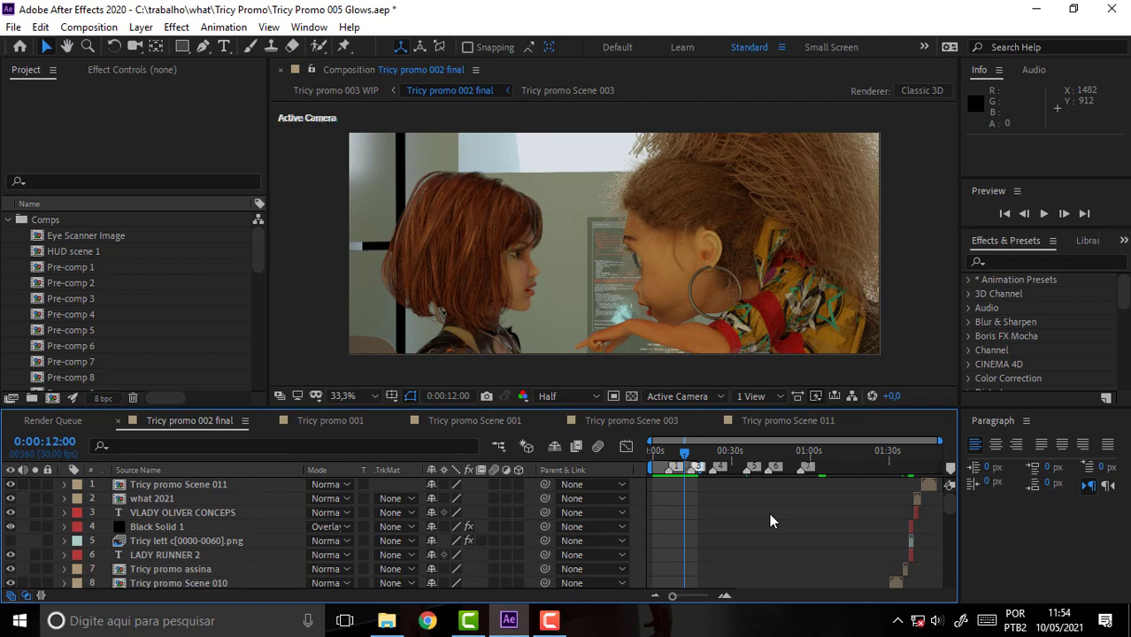
Scrub back to the wide room shot, jump to 0:00:09:05, then settle near 0:00:11:02
mouse_move(684, 453)
left_mouse_down()
mouse_move(674, 455)
mouse_move(684, 462)
left_mouse_up()
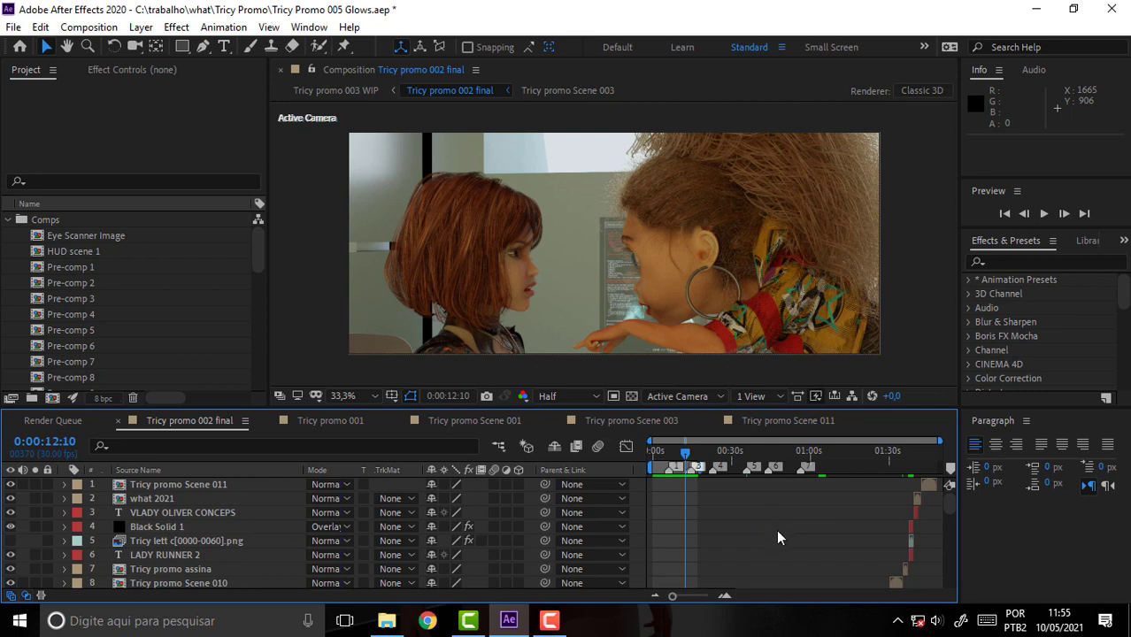
left_click(677, 452)
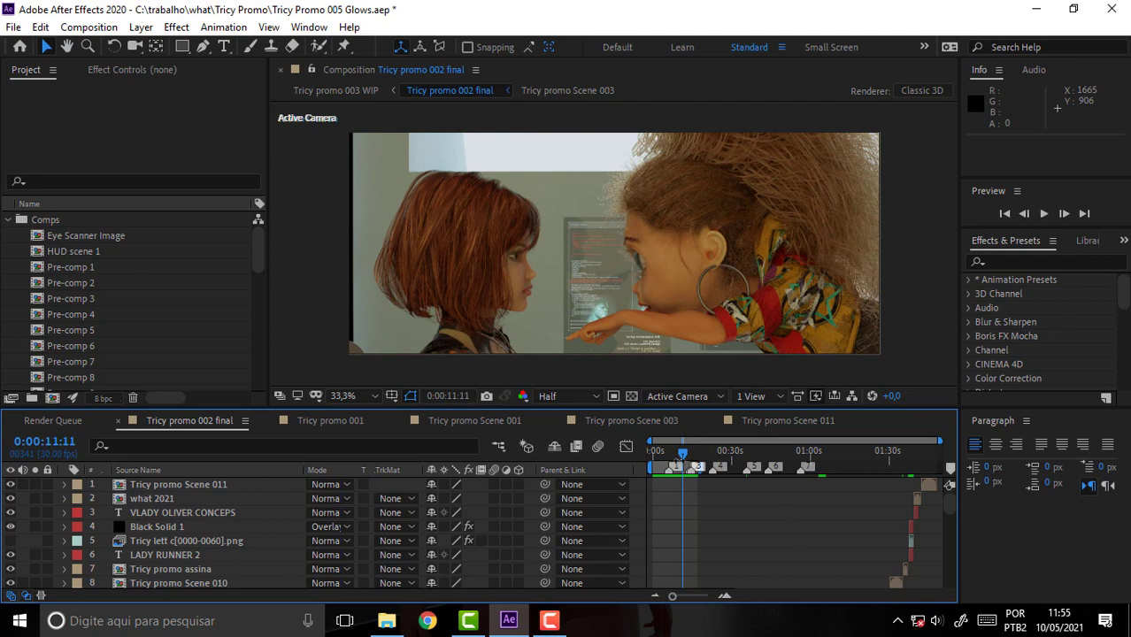
left_click_drag(682, 453, 685, 464)
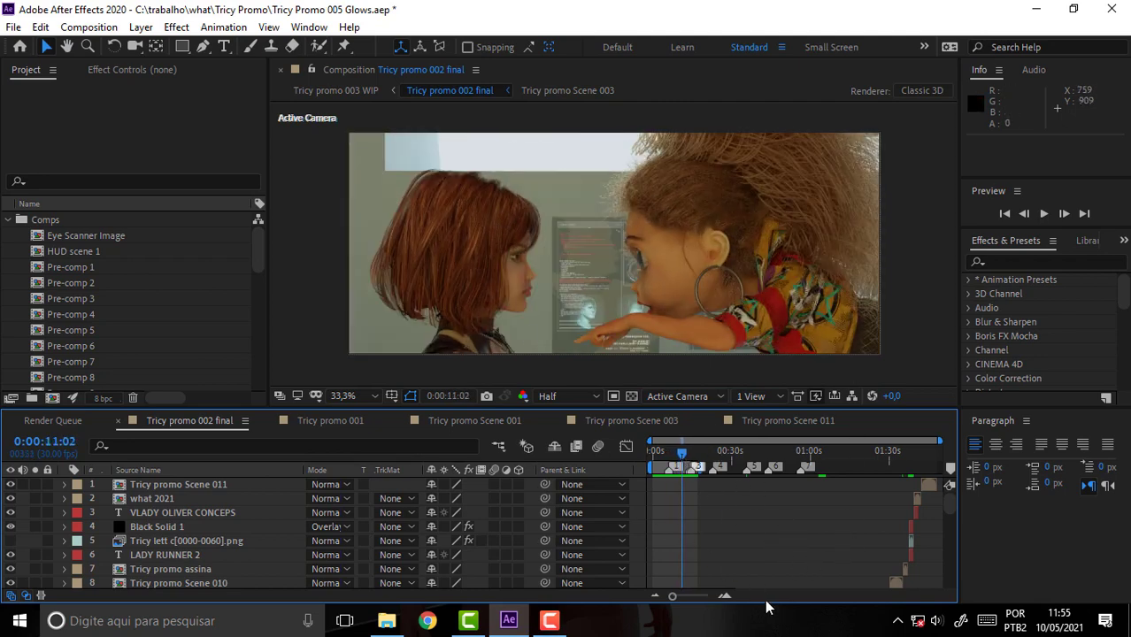
left_click(553, 621)
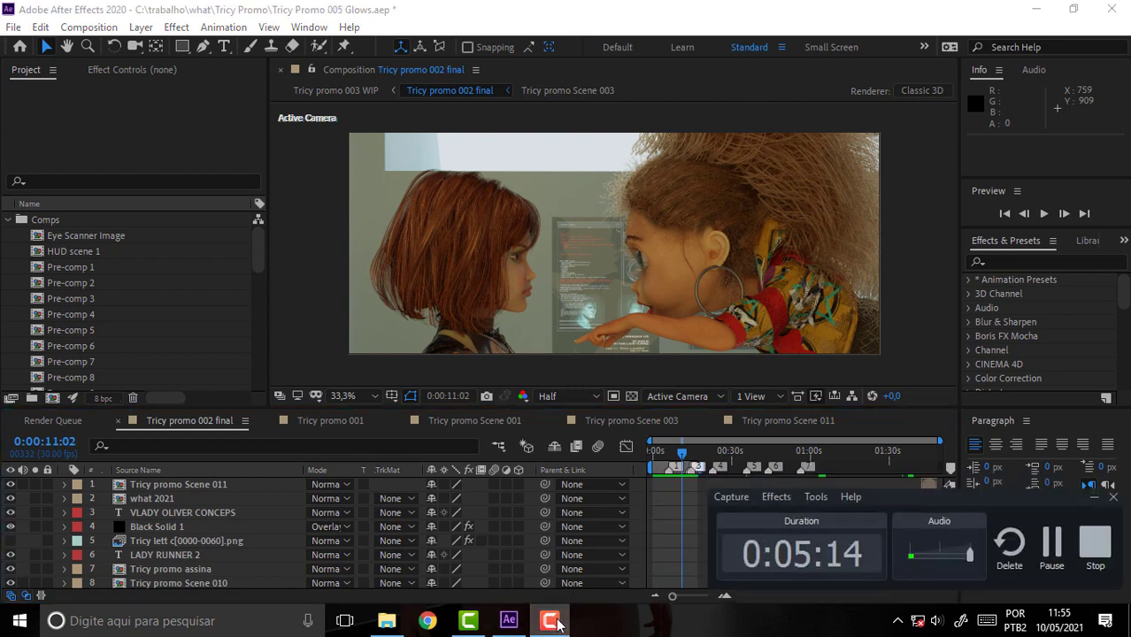
left_click(557, 621)
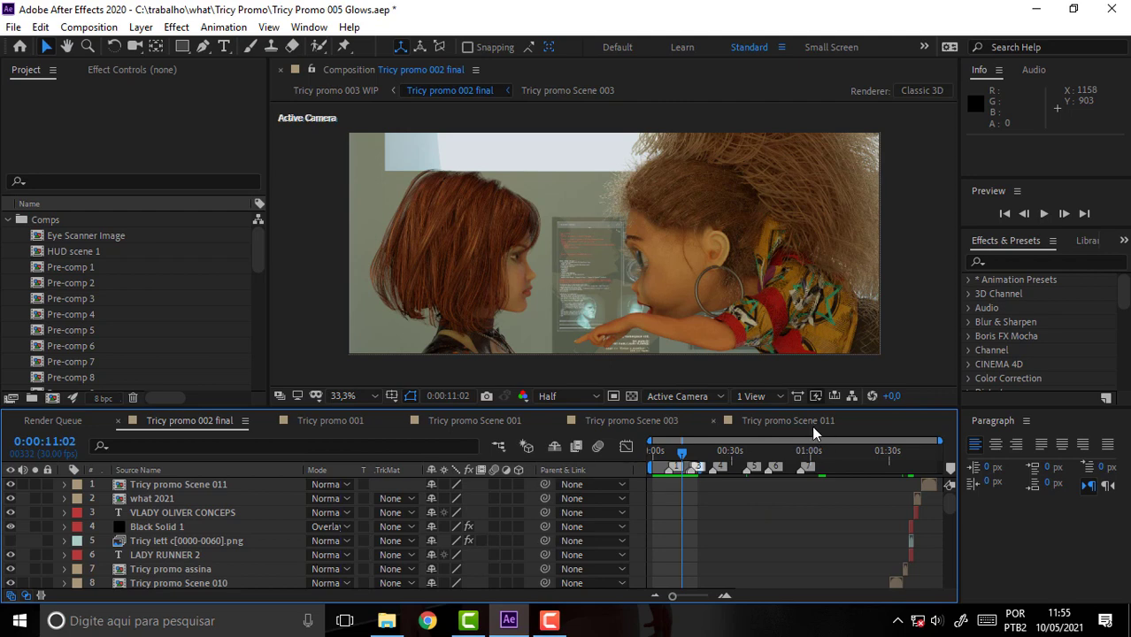
Switch to Tricy promo Scene 011 and scrub its talk-show set to about 0:00:03:10
left_click(791, 419)
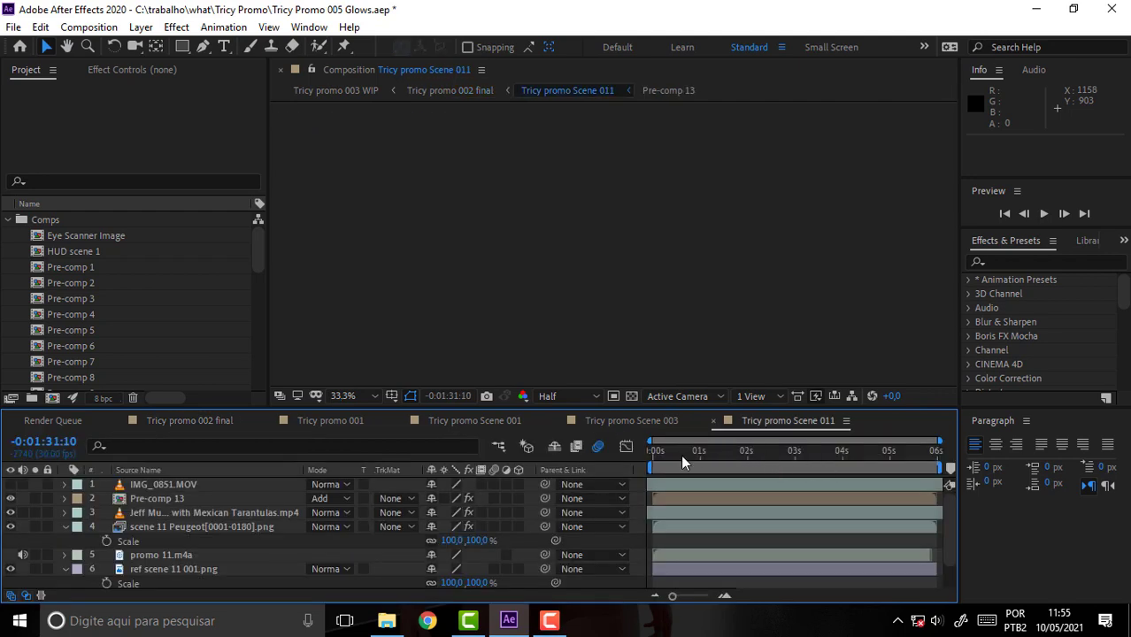
left_click_drag(682, 460, 810, 455)
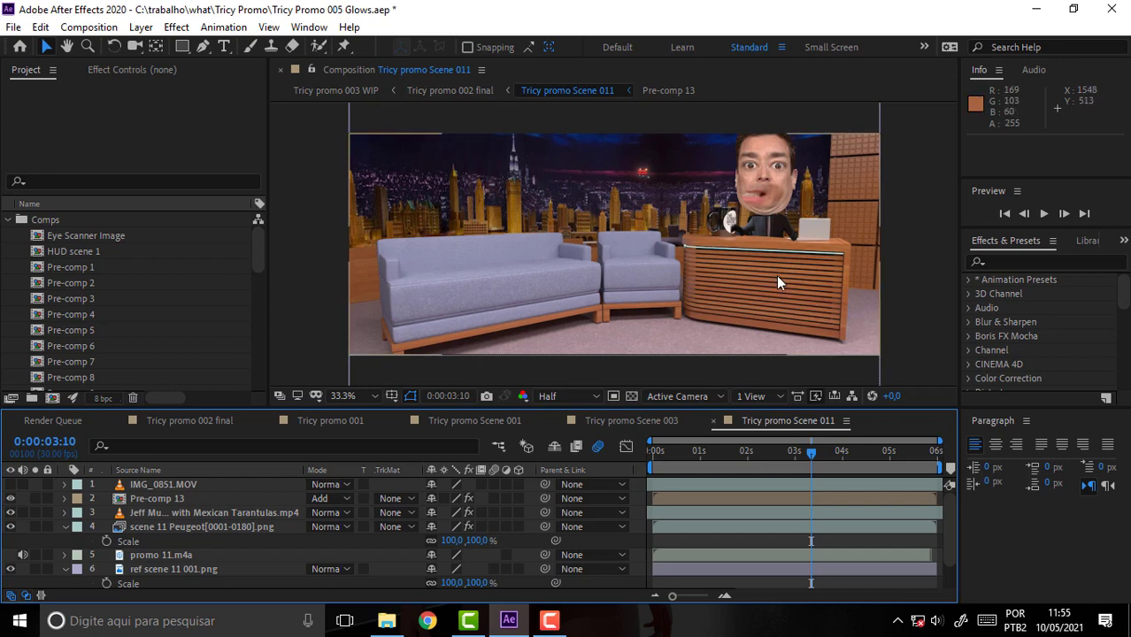
left_click_drag(813, 453, 811, 460)
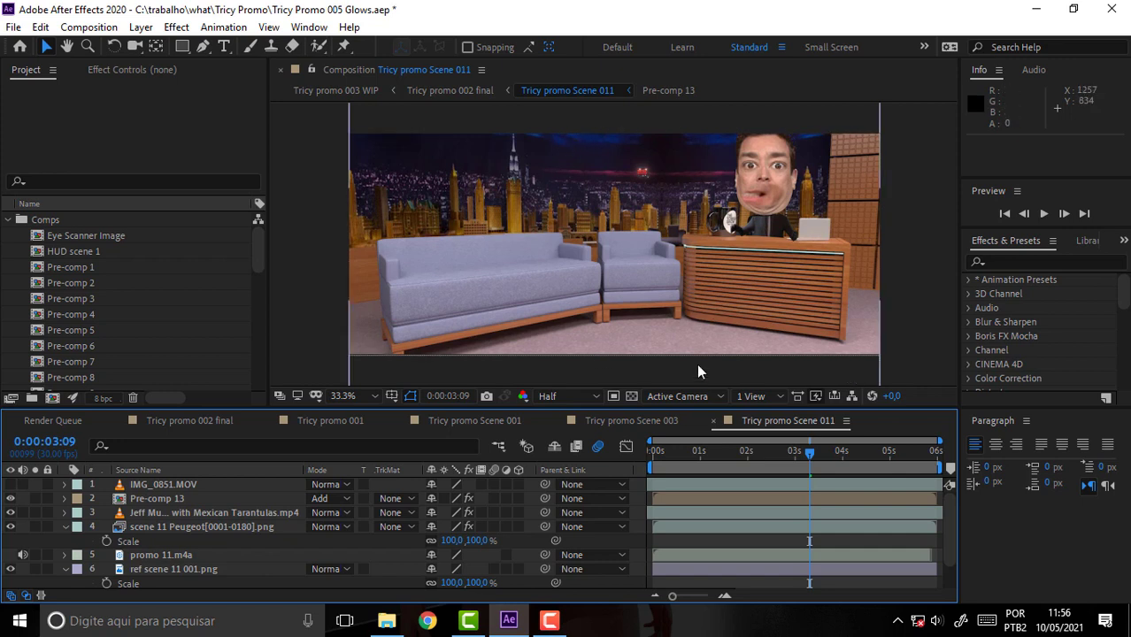
Scrub Scene 011 back toward its opening, stopping near 0:00:00:14
left_click_drag(811, 452, 674, 462)
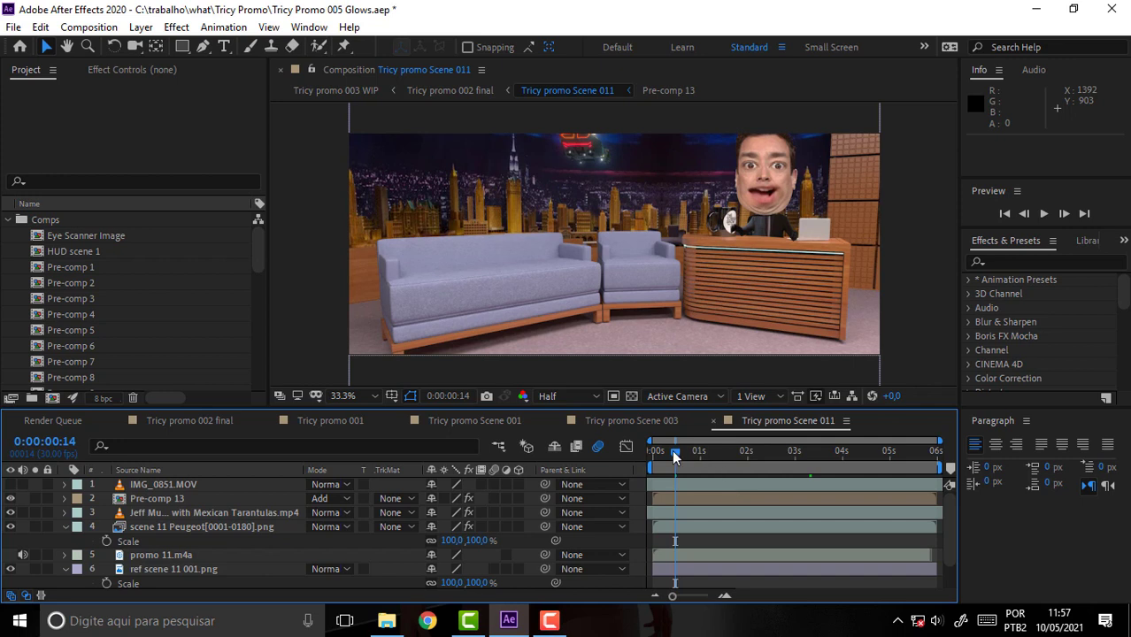
Scrub through the Scene 011 talk-show set and return the playhead to 0:00:00:00
left_click_drag(674, 455, 601, 469)
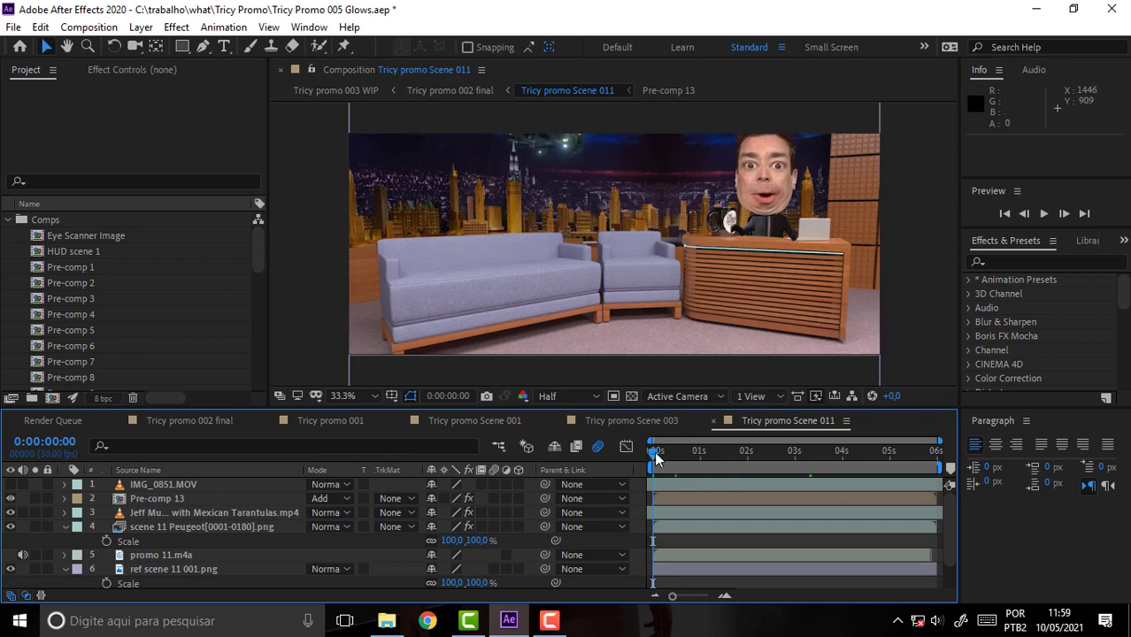
left_click_drag(654, 451, 597, 460)
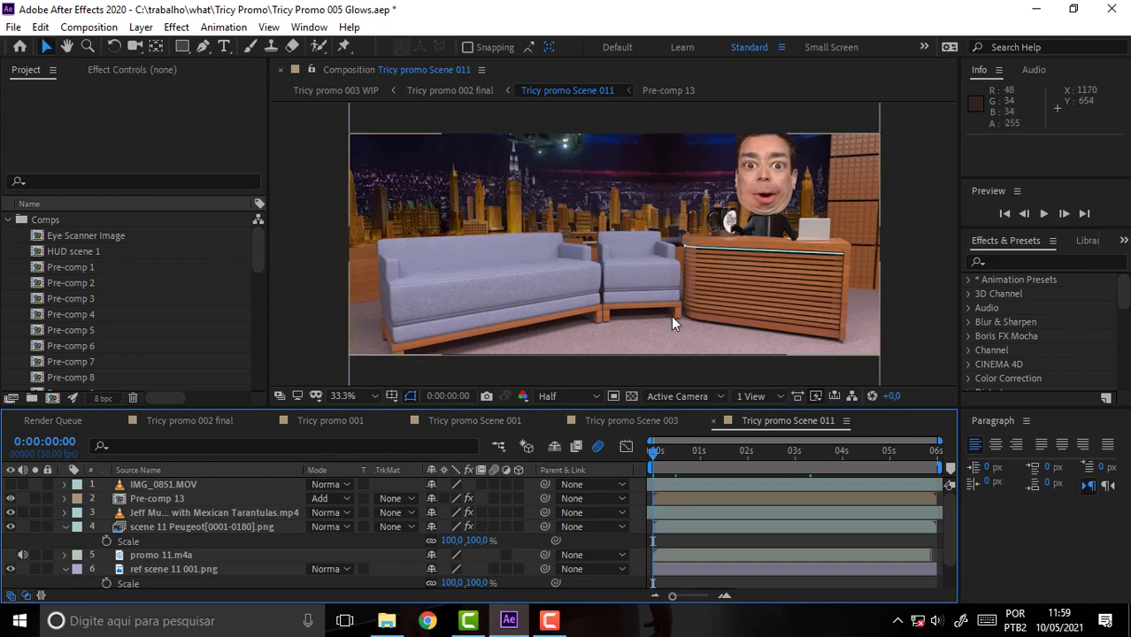
left_click(552, 623)
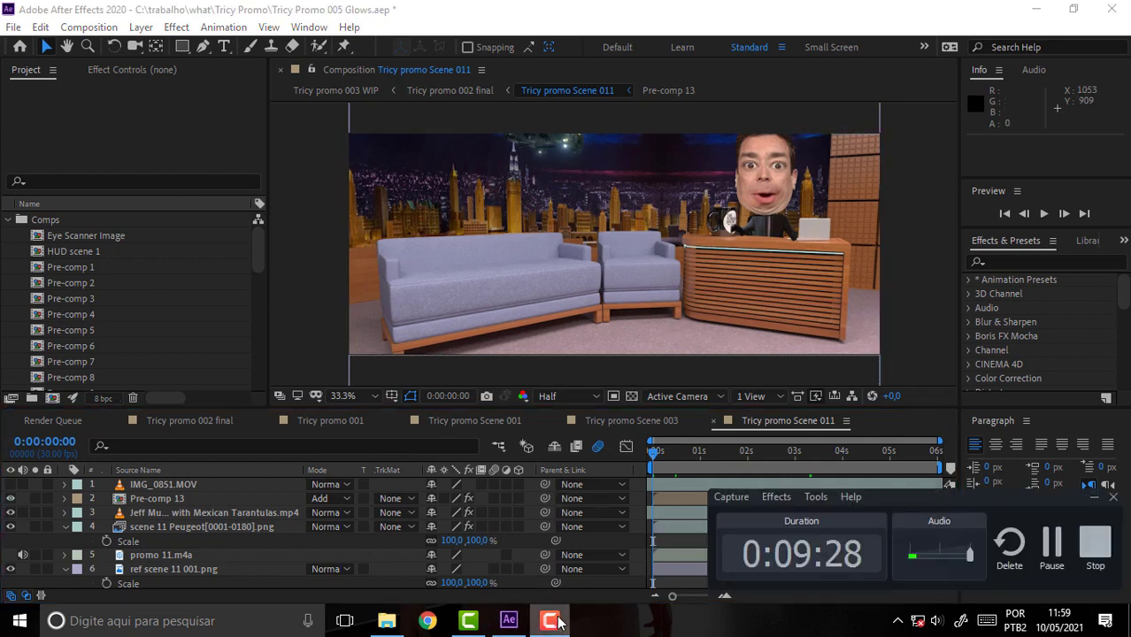
left_click(829, 25)
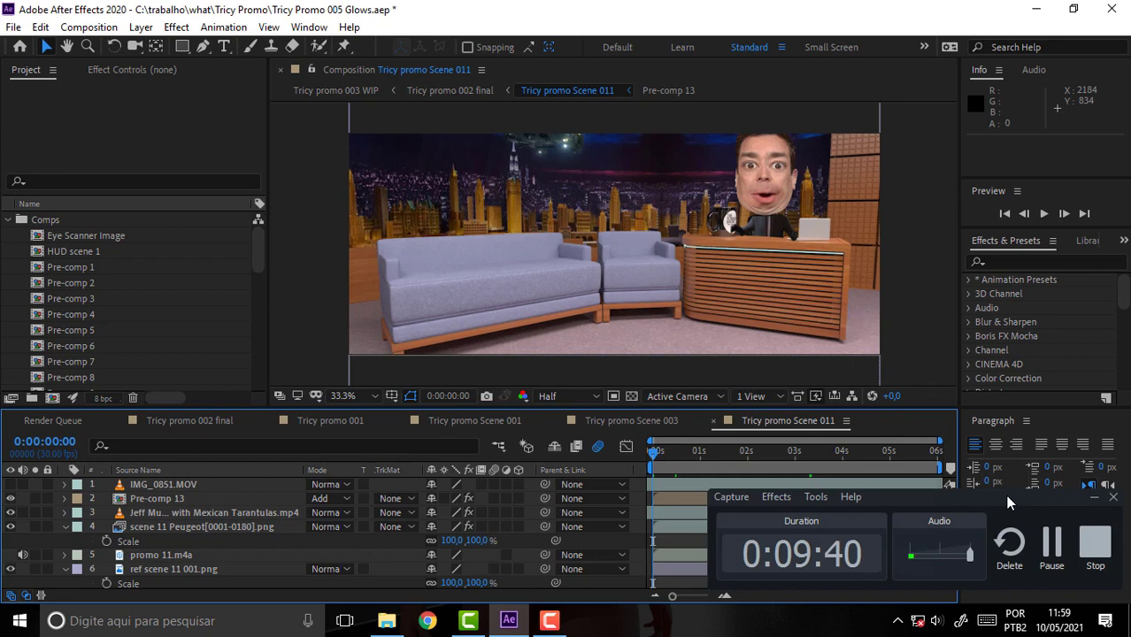
left_click(1096, 500)
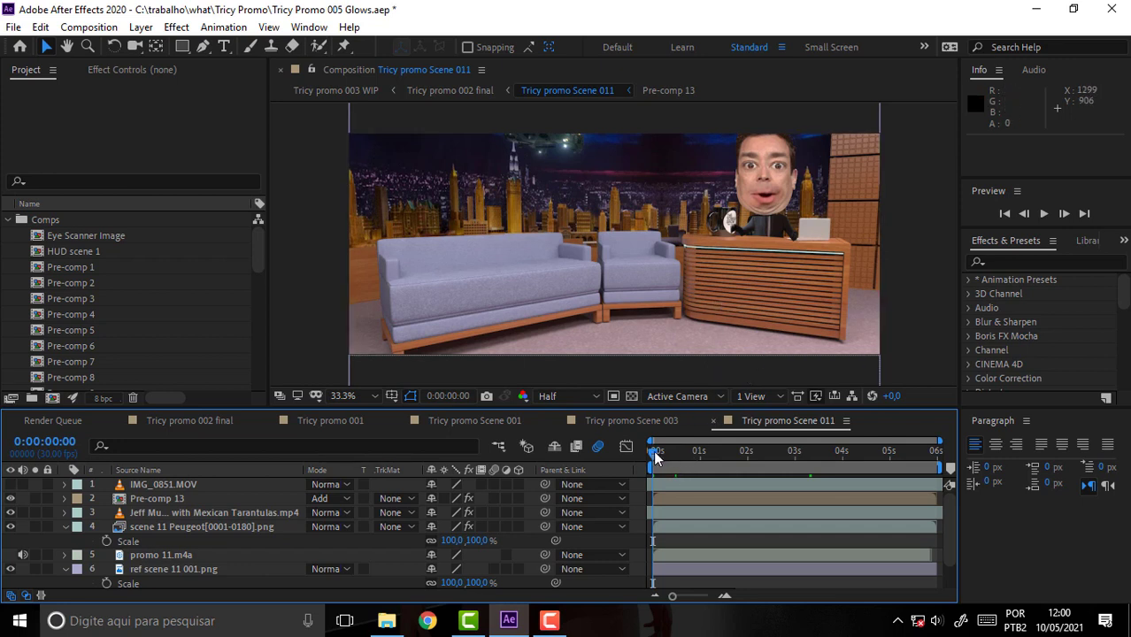
Scrub through the Scene 011 talk-show animation twice, ending back at frame 0
left_click_drag(653, 450, 634, 467)
left_click_drag(658, 459, 581, 499)
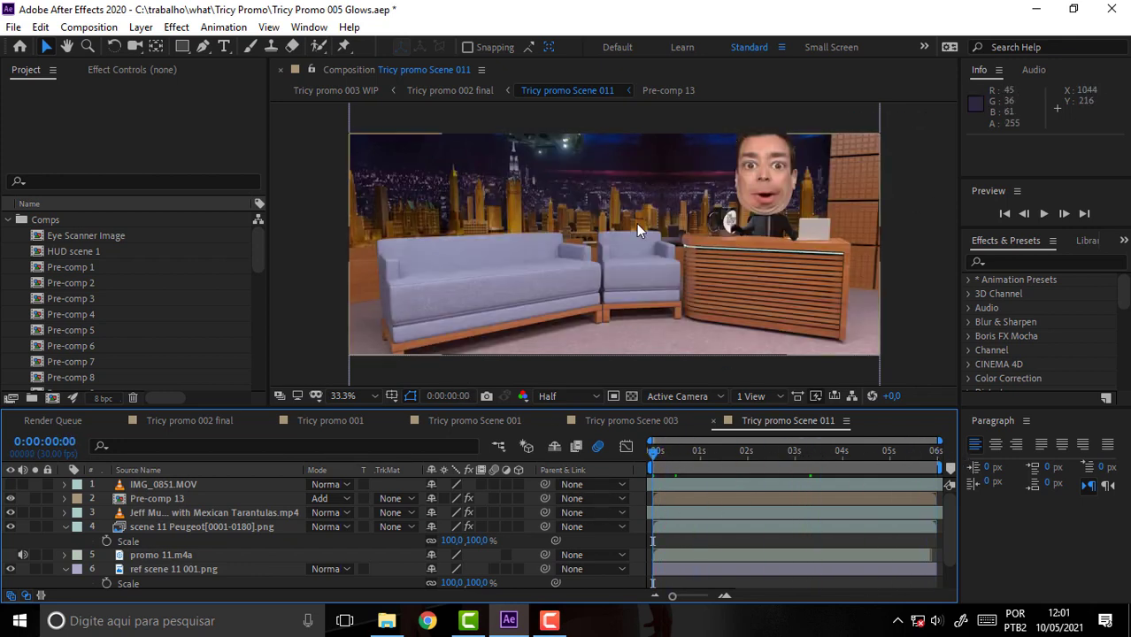
Open Tricy promo Scene 001 via the promo 001 tab and scrub its room shot to 0:00:02:24
left_click(336, 421)
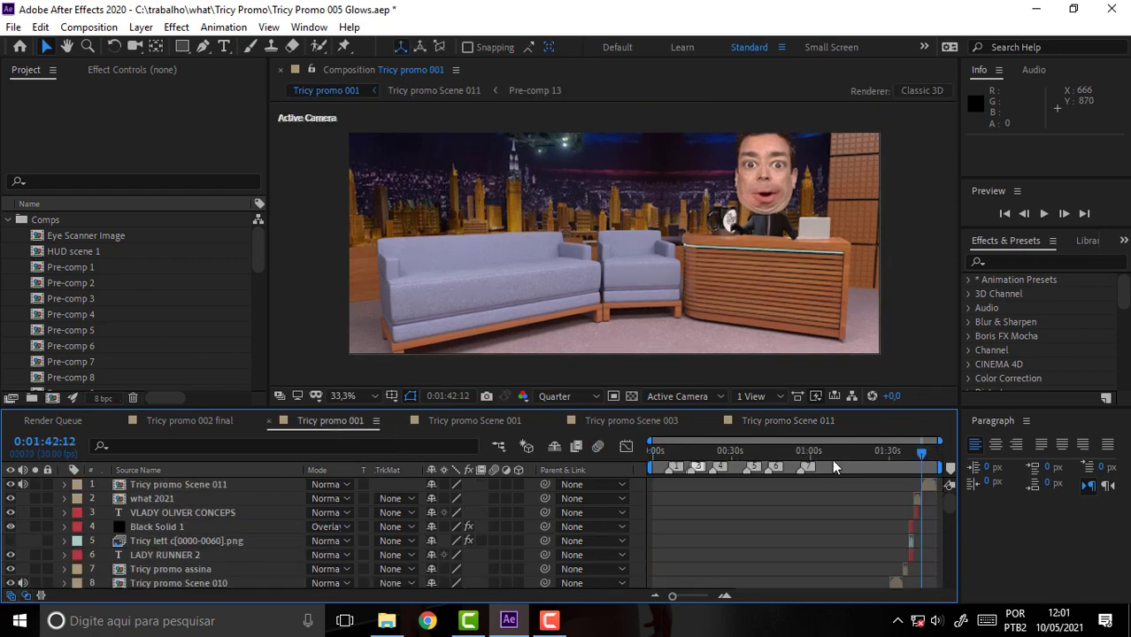
left_click(470, 420)
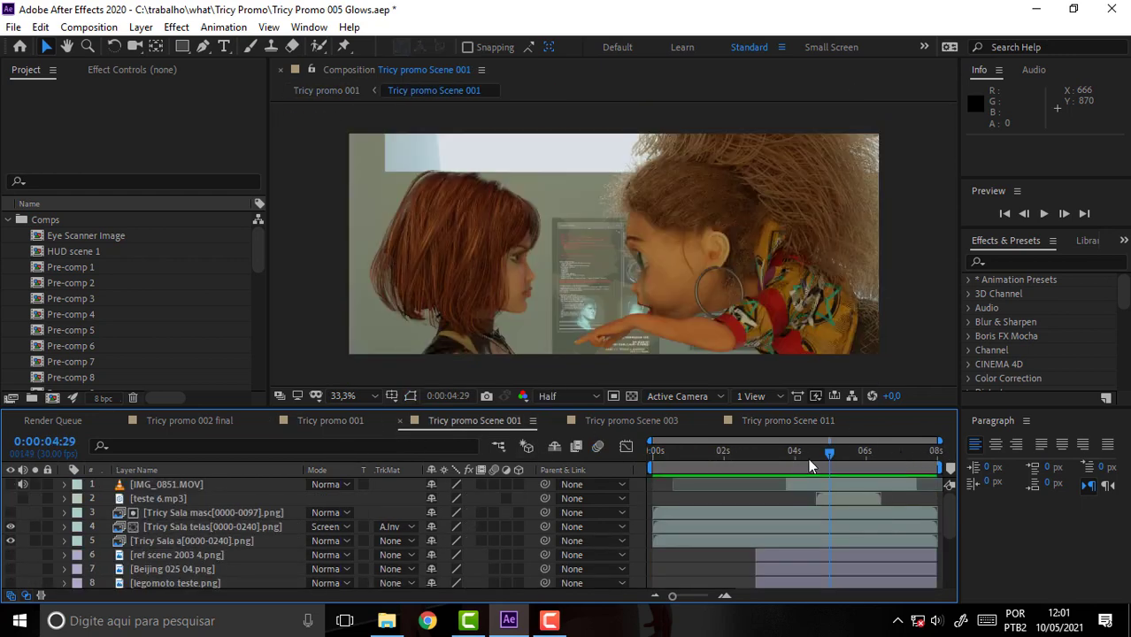
mouse_move(808, 458)
left_mouse_down()
mouse_move(668, 457)
mouse_move(896, 460)
mouse_move(599, 451)
mouse_move(748, 453)
mouse_move(716, 453)
mouse_move(725, 463)
mouse_move(670, 453)
mouse_move(807, 455)
mouse_move(755, 459)
left_mouse_up()
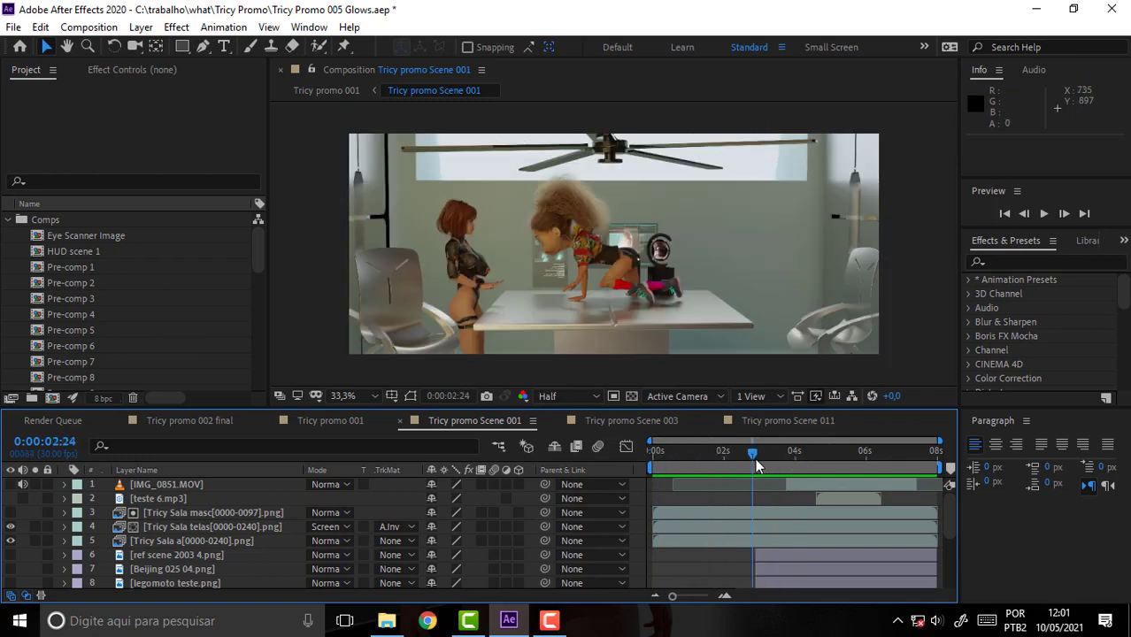